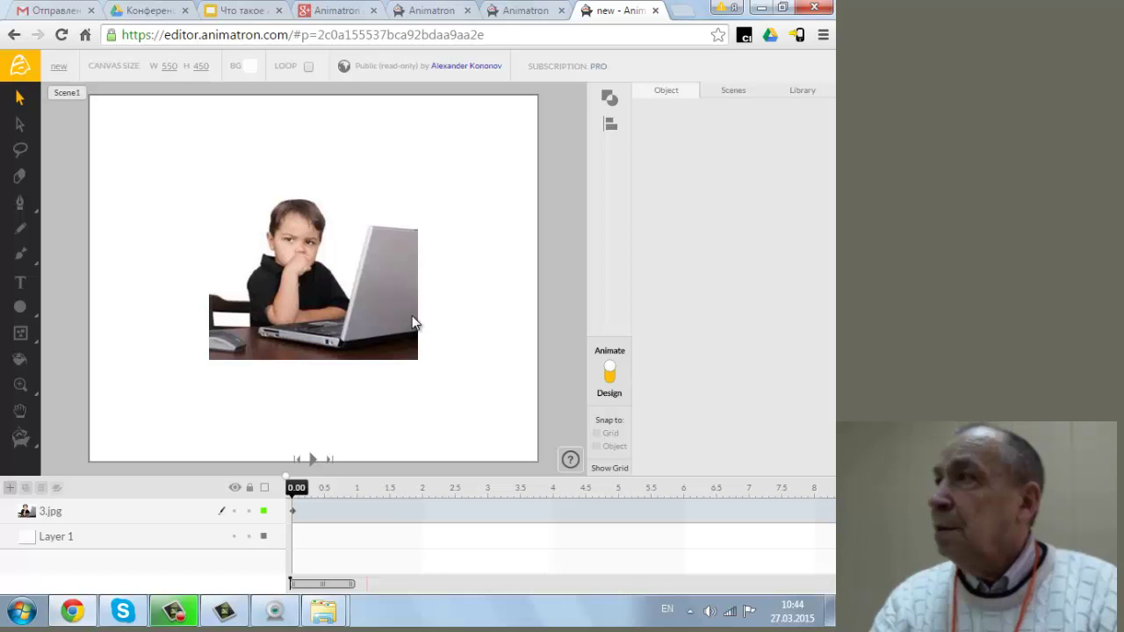
# Copy the Animatron project's full web address.
pyautogui.click(367, 34)
pyautogui.rightClick(372, 33)
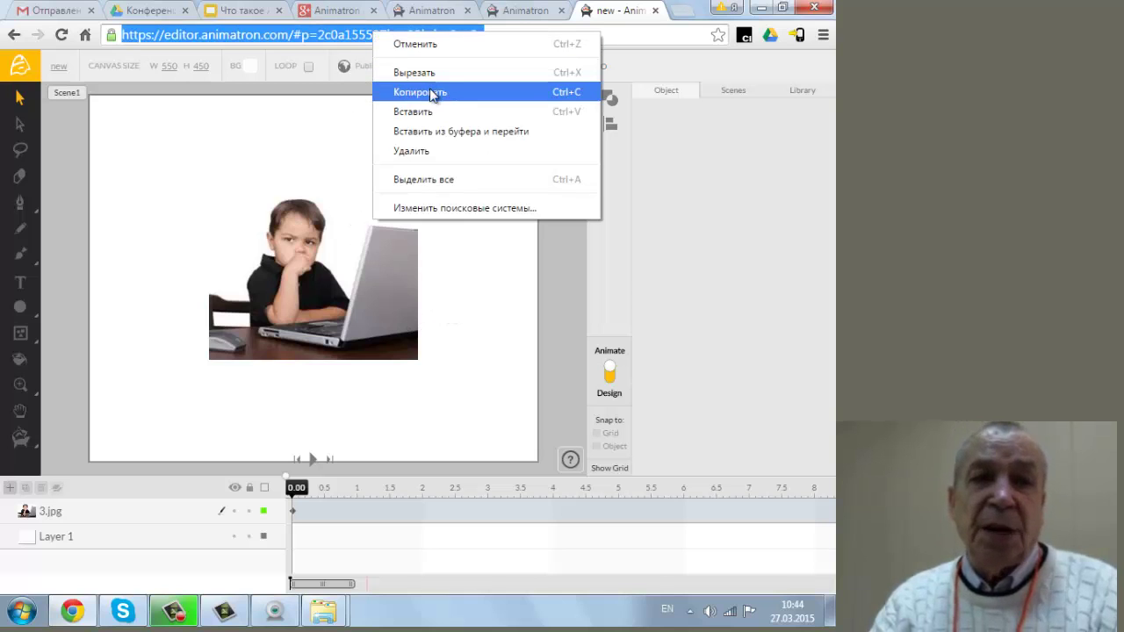
pyautogui.click(430, 91)
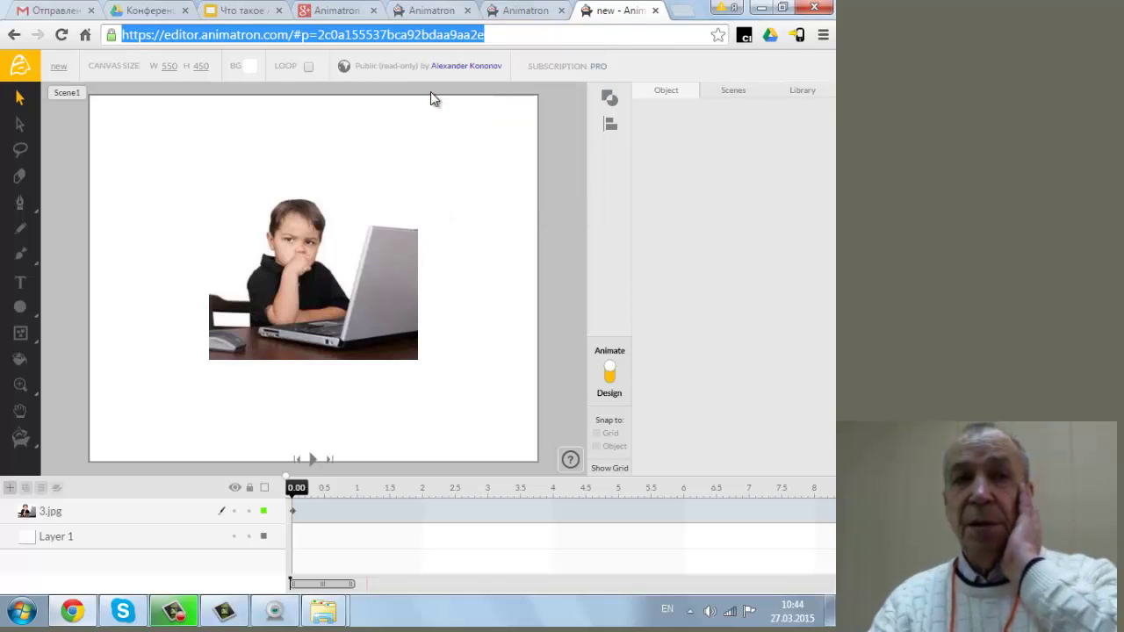
# Share the copied project link in the "Animatron по-русски" Google+ community under the topic "Что может Animatron?".
pyautogui.click(335, 11)
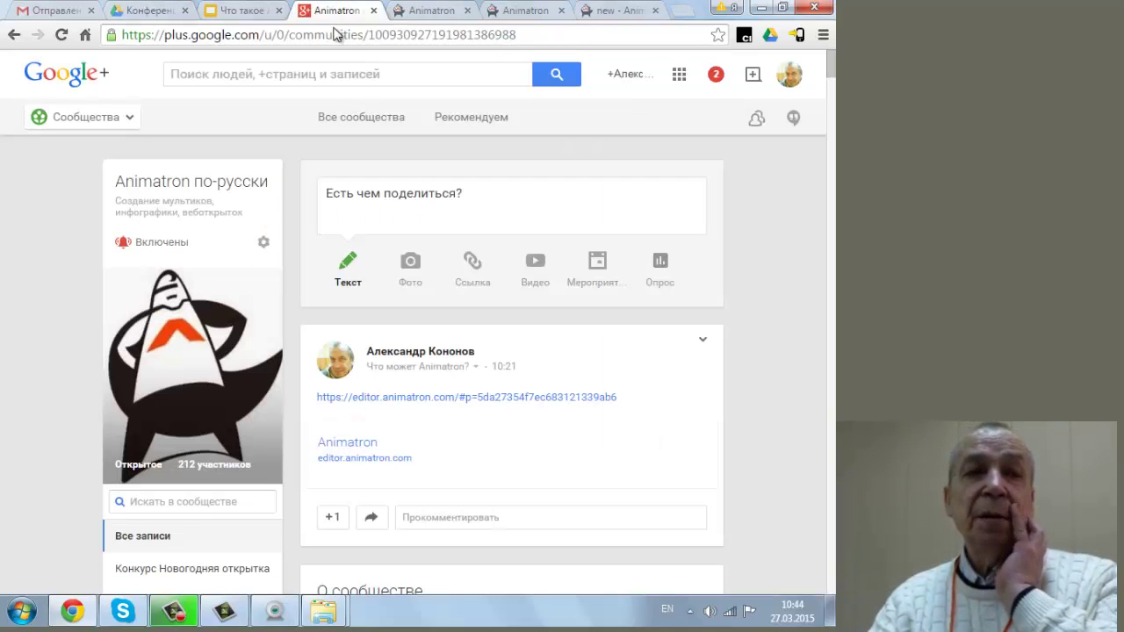
pyautogui.click(475, 261)
pyautogui.click(455, 200)
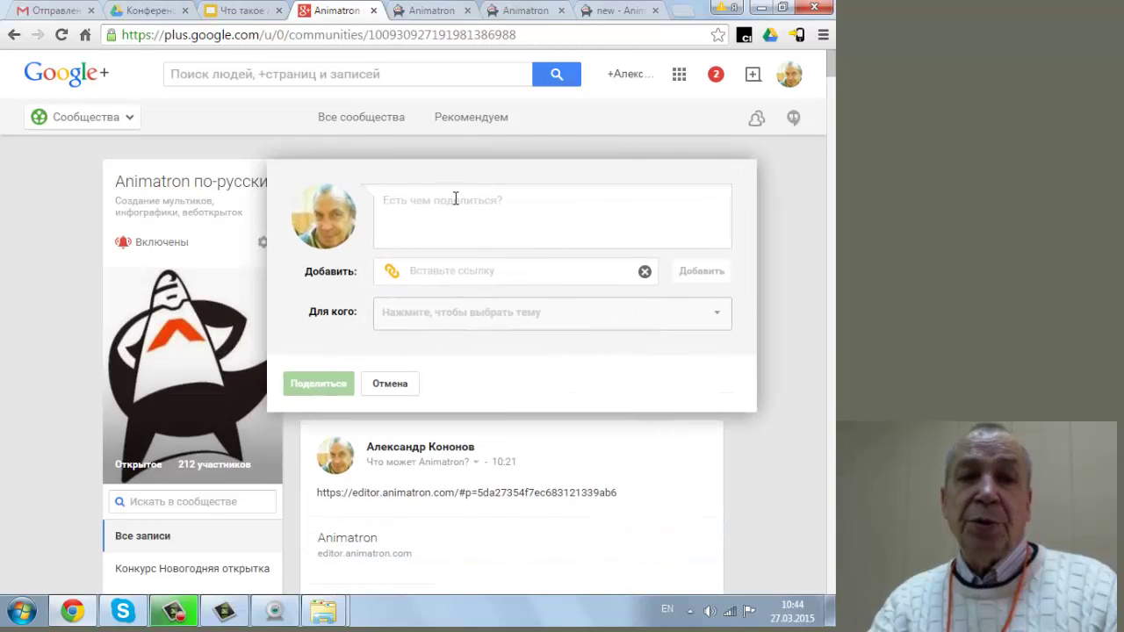
pyautogui.hotkey('ctrl', 'v')
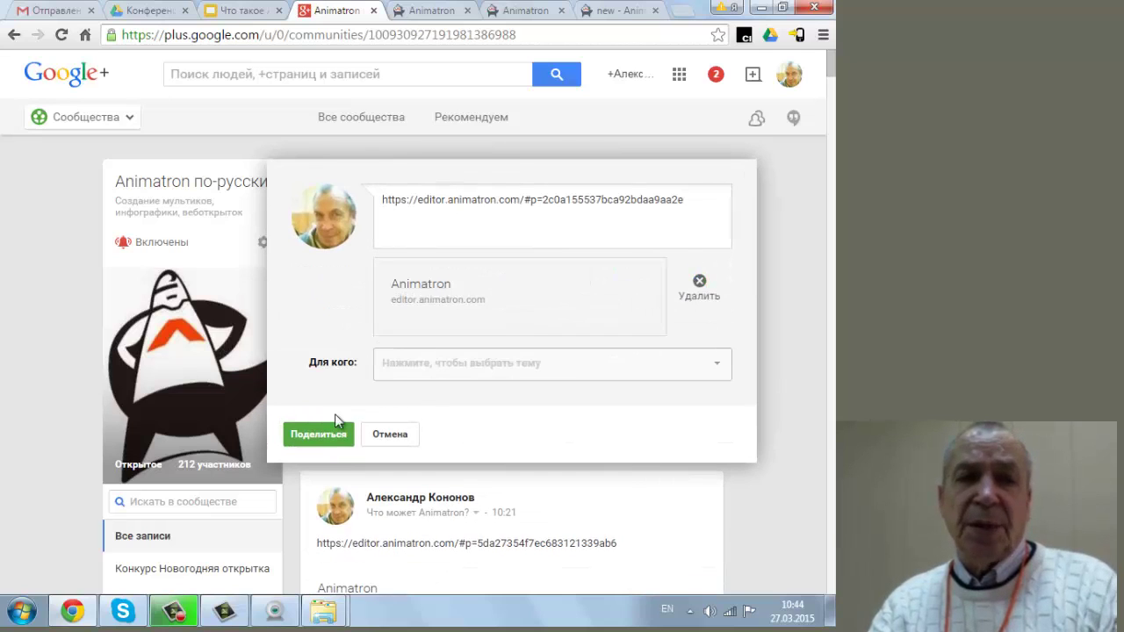
pyautogui.click(430, 362)
pyautogui.click(465, 424)
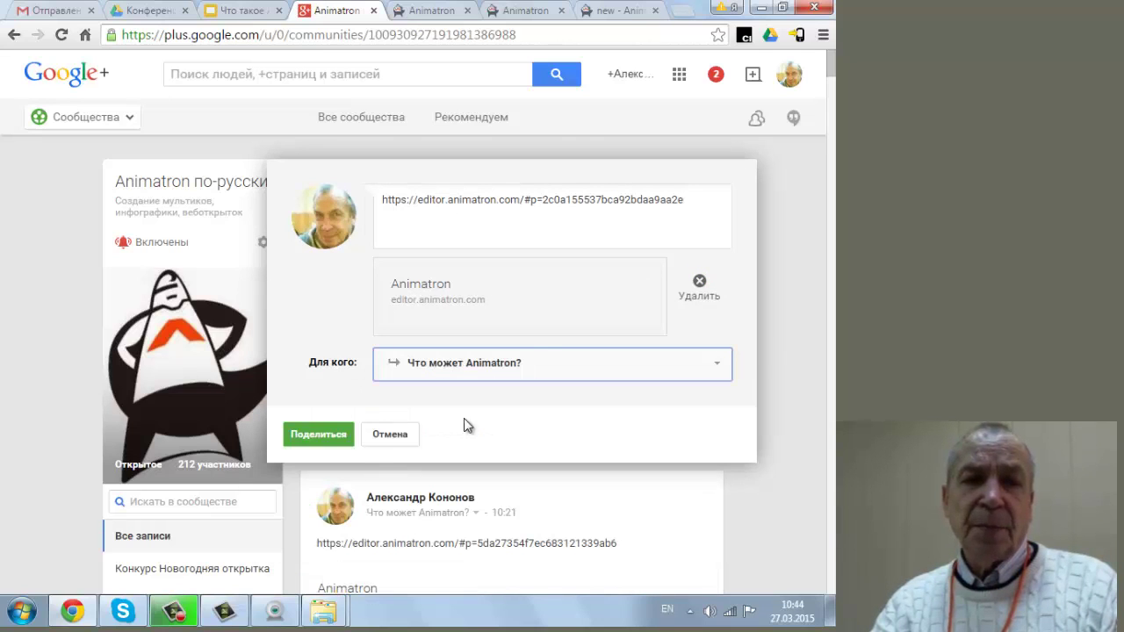
pyautogui.click(338, 437)
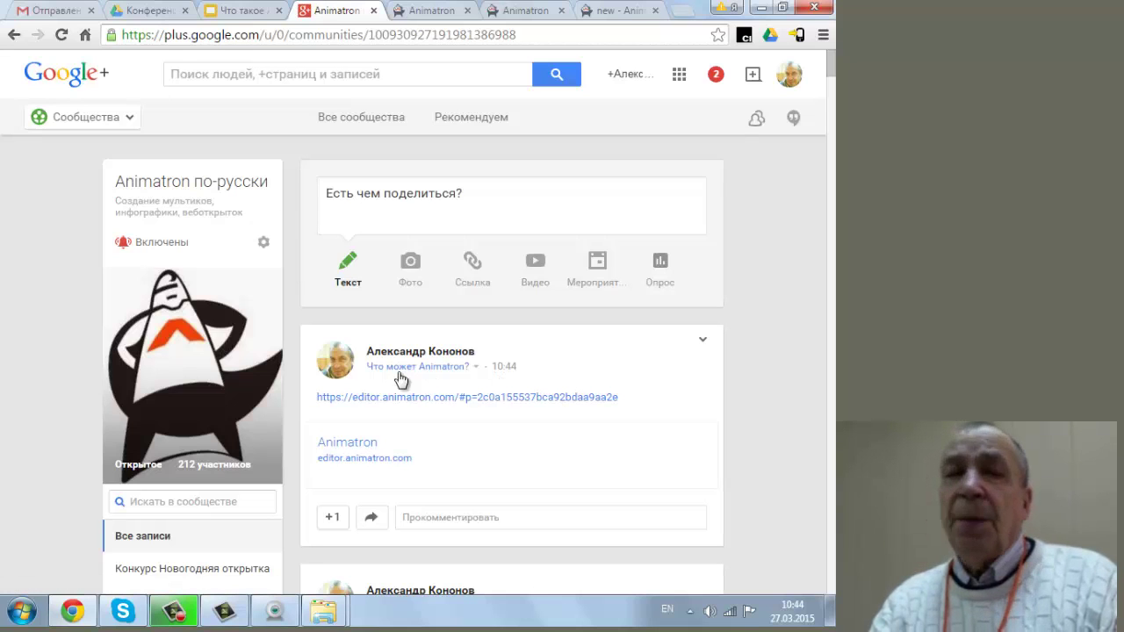
# Return to the Animatron project and add a ready-made spider, about 131 by 348, beside the boy's photo near the canvas's right edge.
pyautogui.click(632, 14)
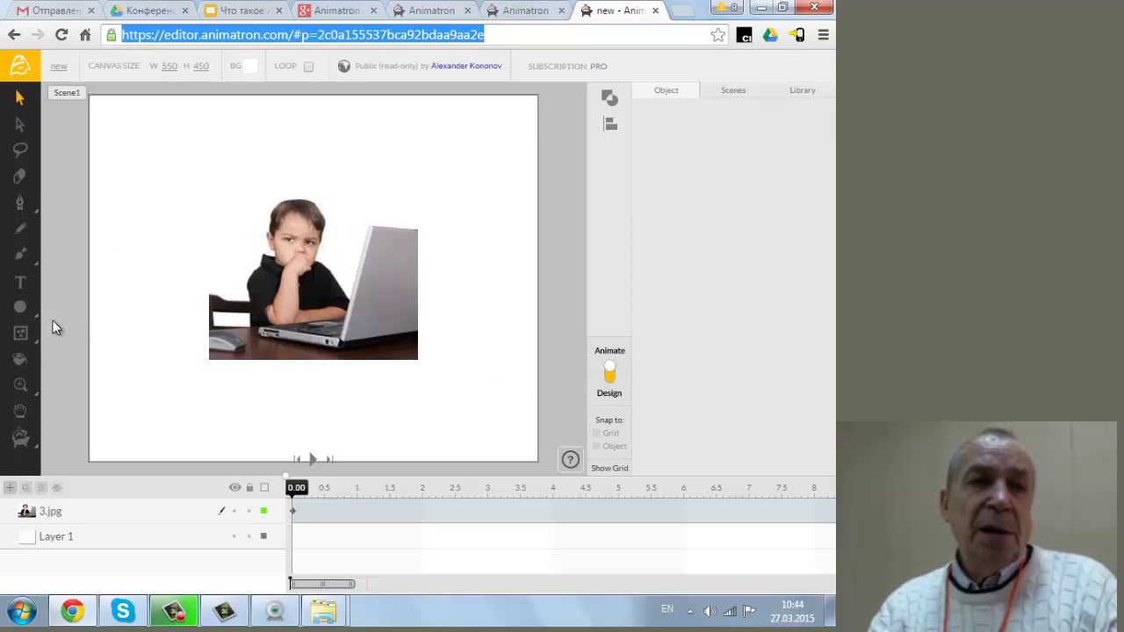
pyautogui.moveTo(20, 307)
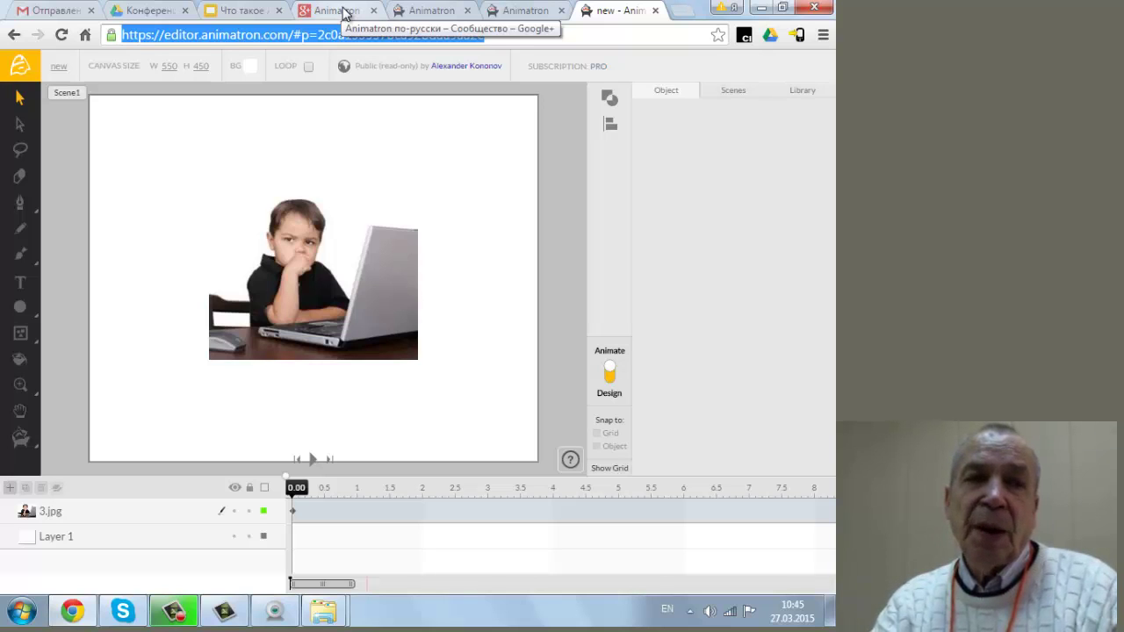
pyautogui.click(21, 439)
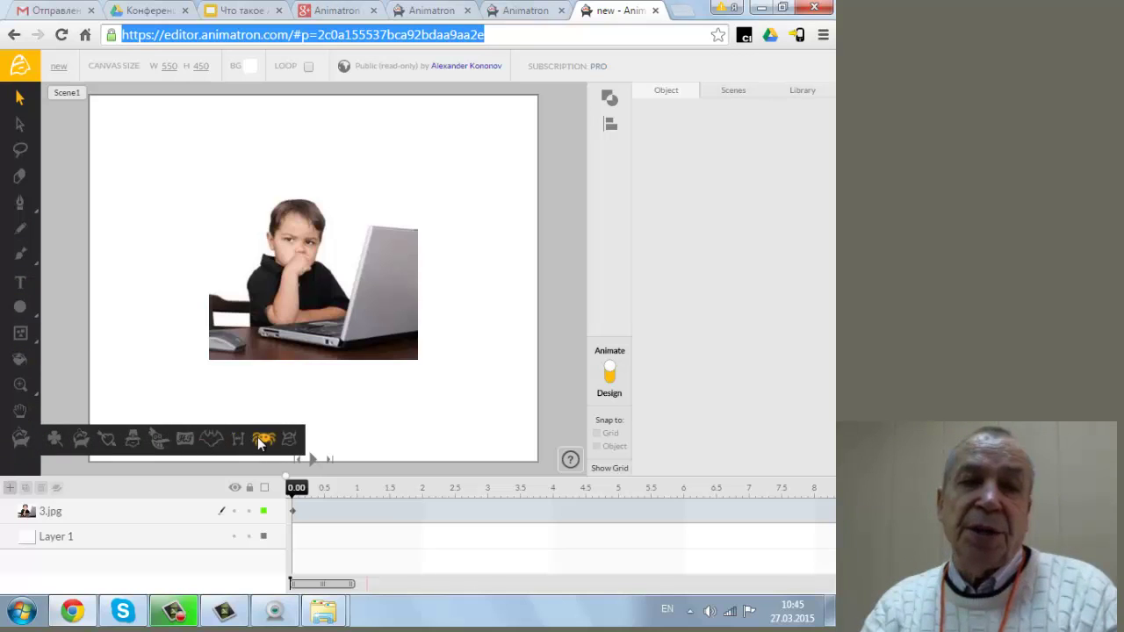
pyautogui.click(260, 442)
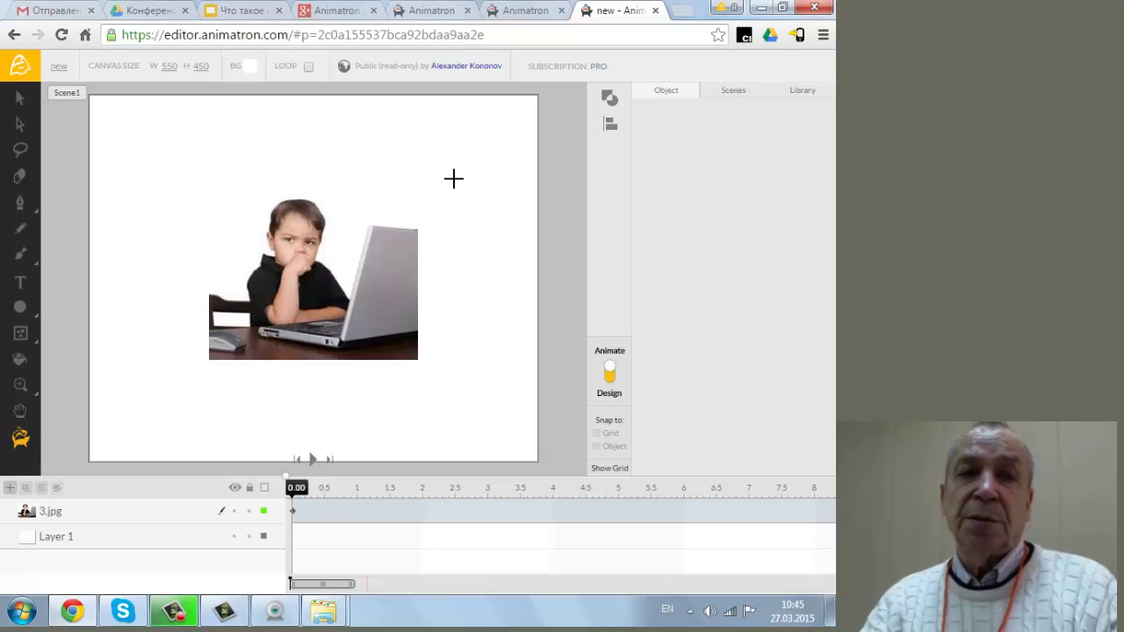
pyautogui.moveTo(550, 271); pyautogui.dragTo(420, 170)
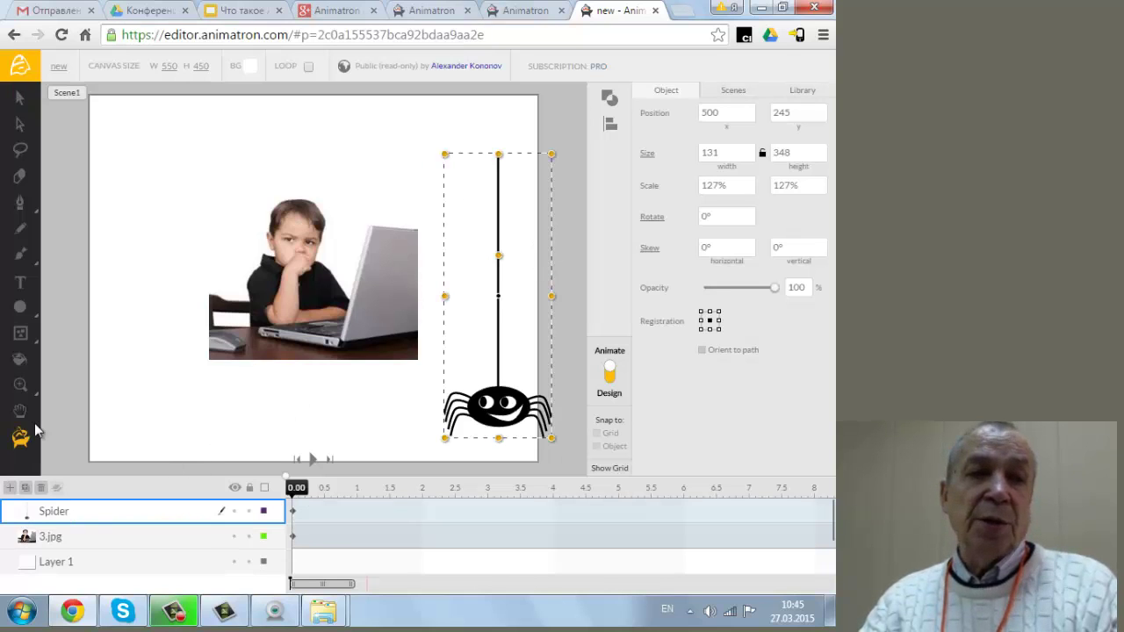
# Play the scene to check the spider's built-in movement, and pause it.
pyautogui.click(20, 441)
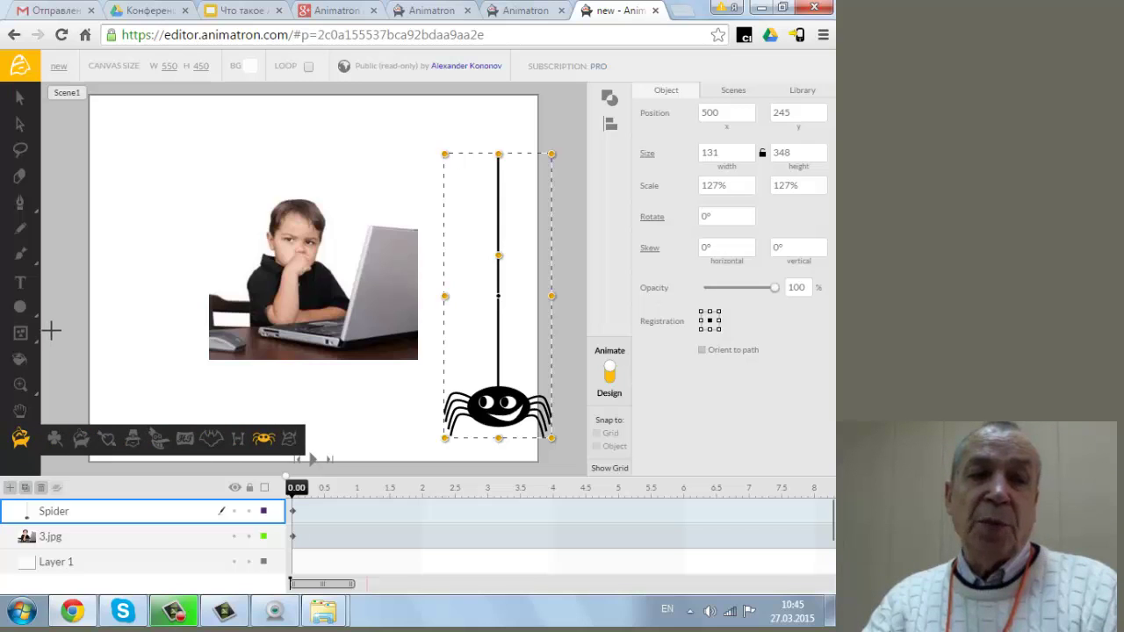
pyautogui.click(312, 457)
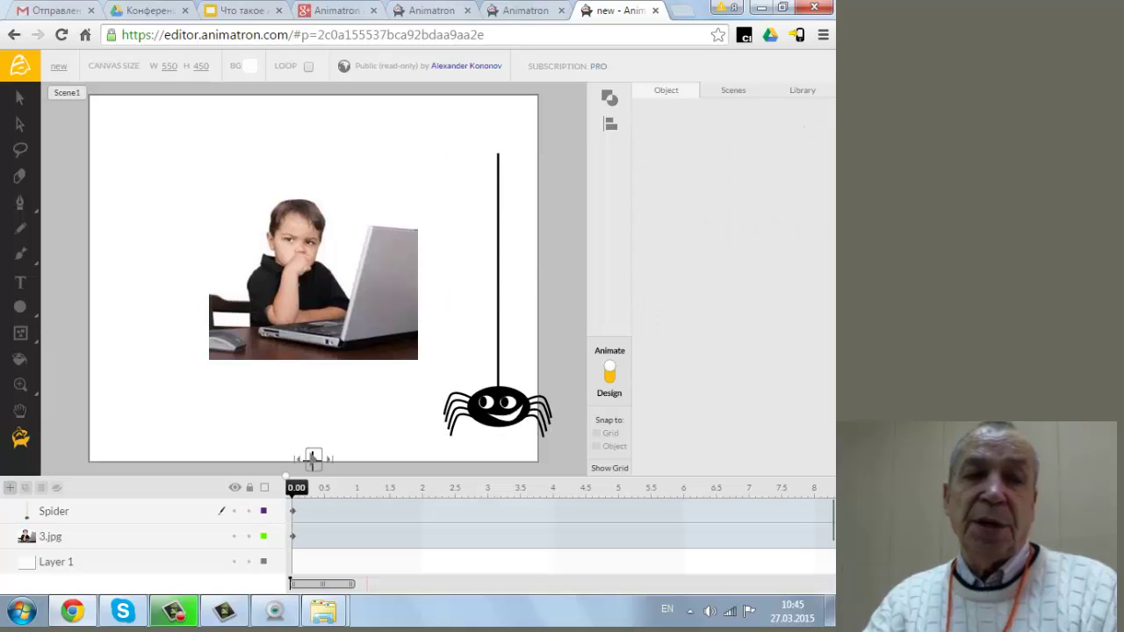
pyautogui.click(21, 97)
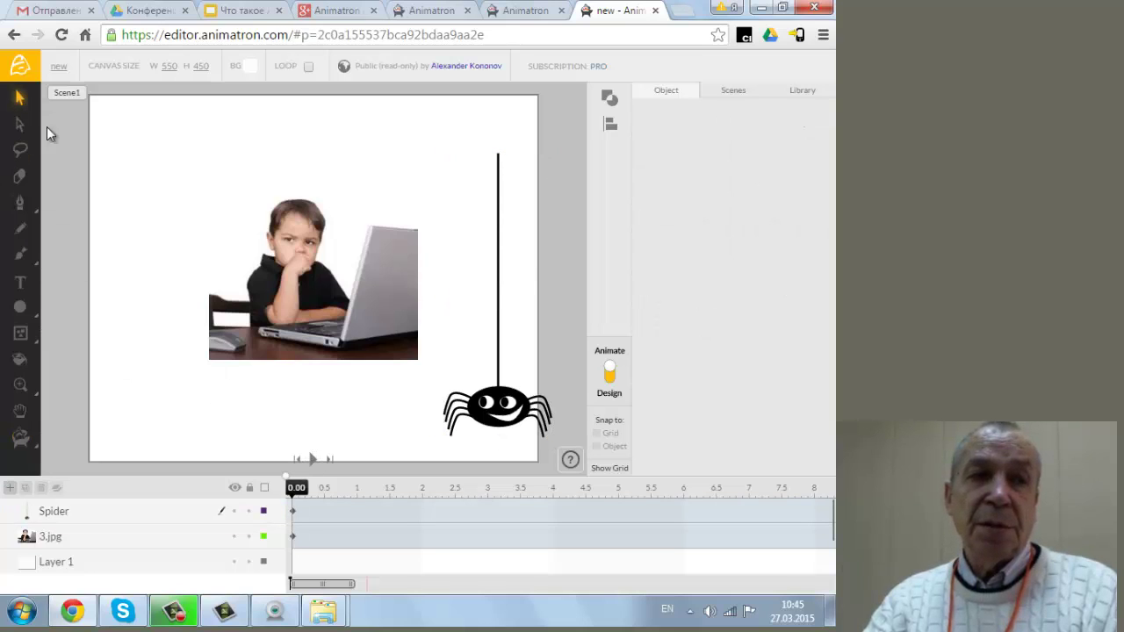
pyautogui.click(312, 459)
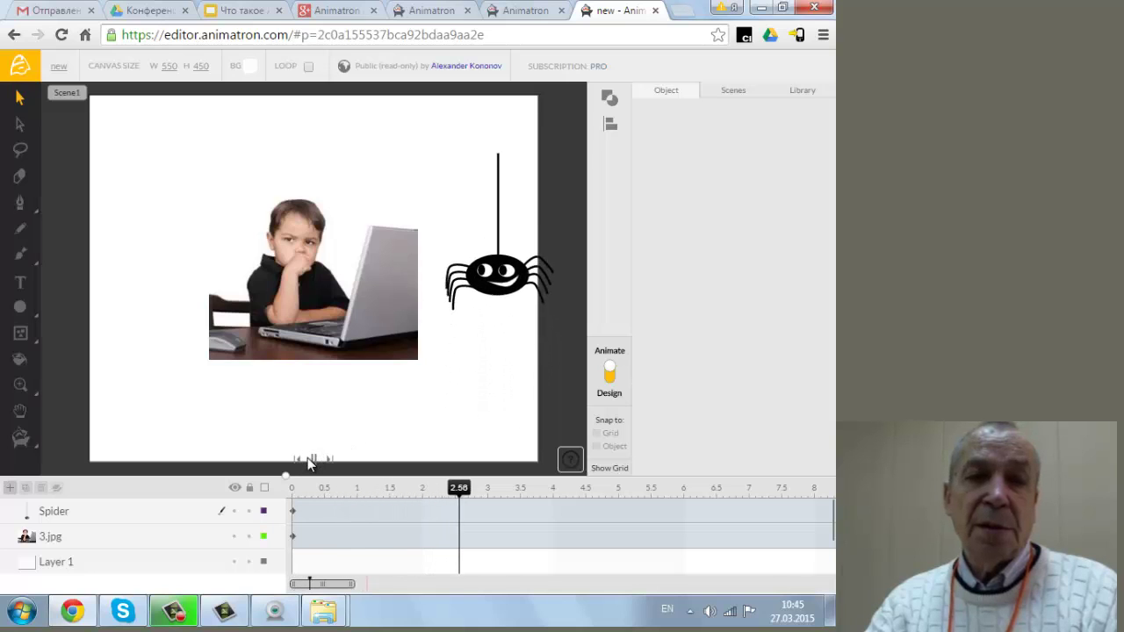
pyautogui.click(312, 459)
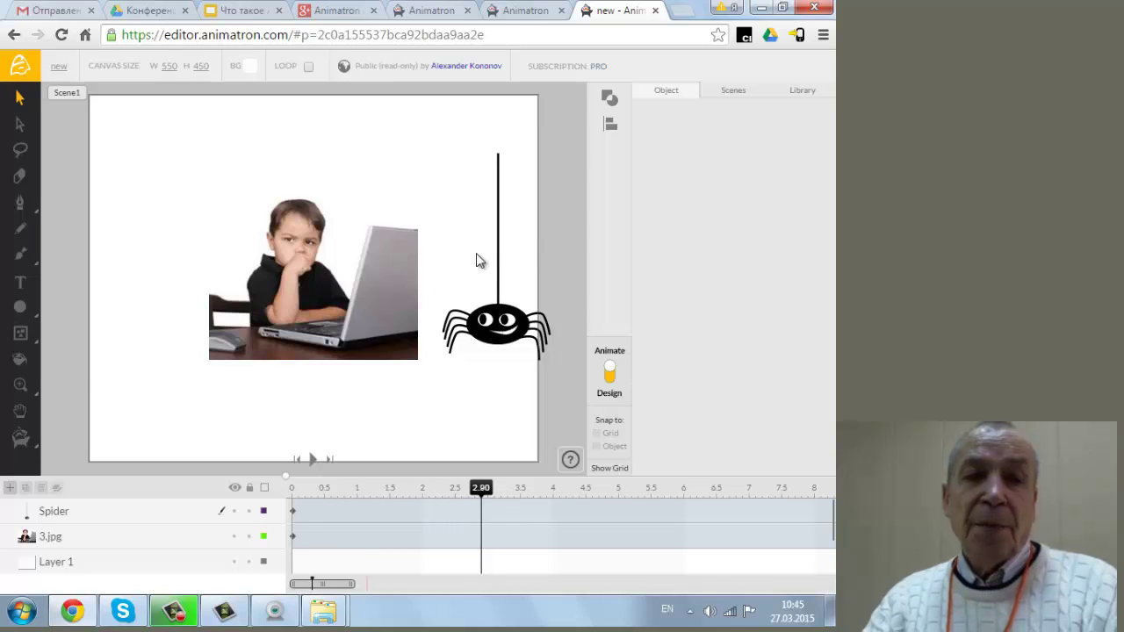
# Animate the spider moving to the canvas's upper left, about x 54, y 164, at 5 s, and play it from the start.
pyautogui.click(616, 493)
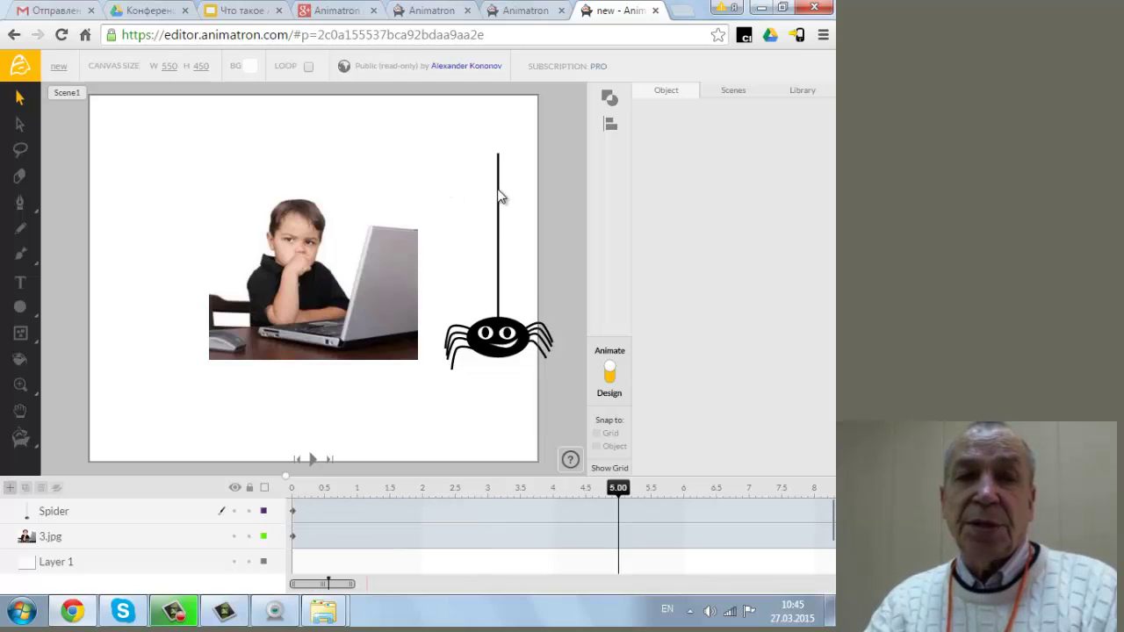
pyautogui.moveTo(499, 197); pyautogui.dragTo(134, 130)
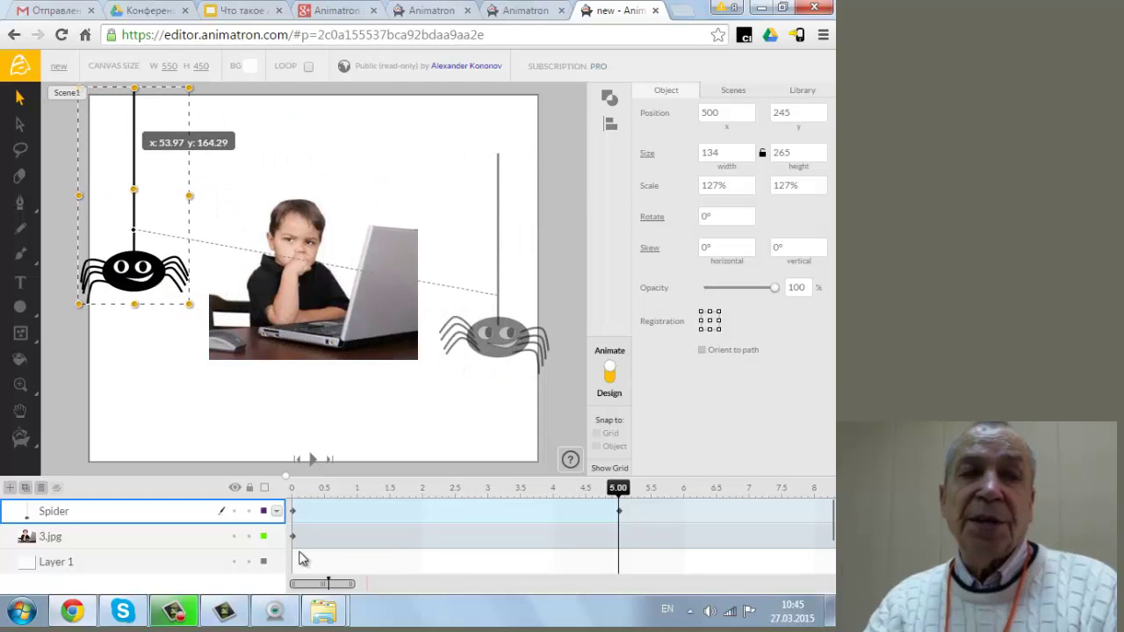
pyautogui.click(297, 459)
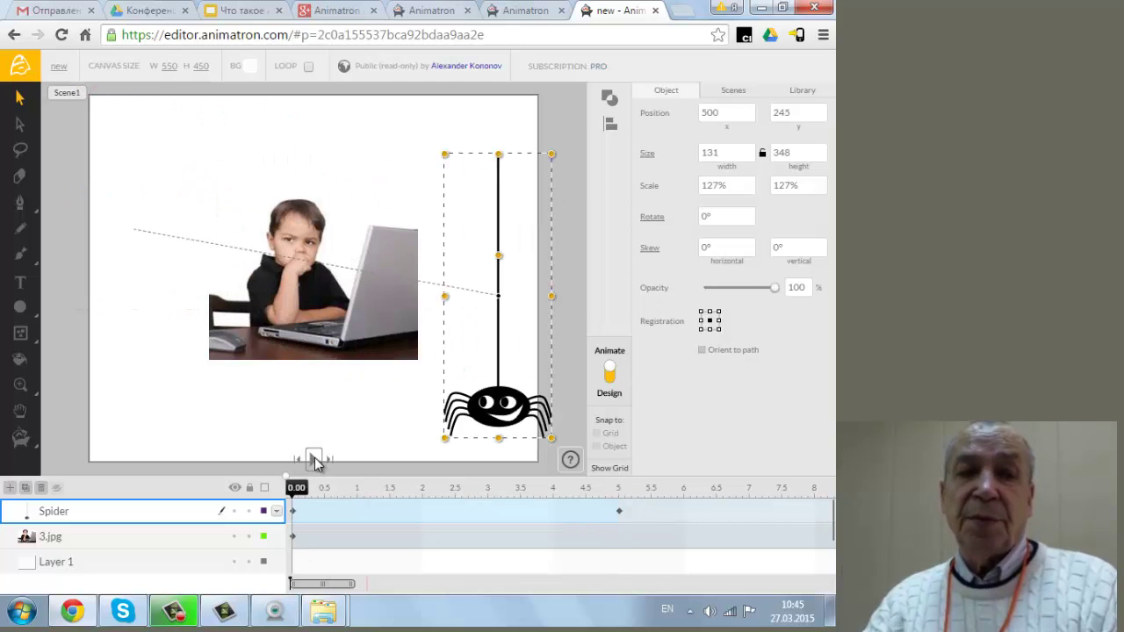
pyautogui.click(314, 459)
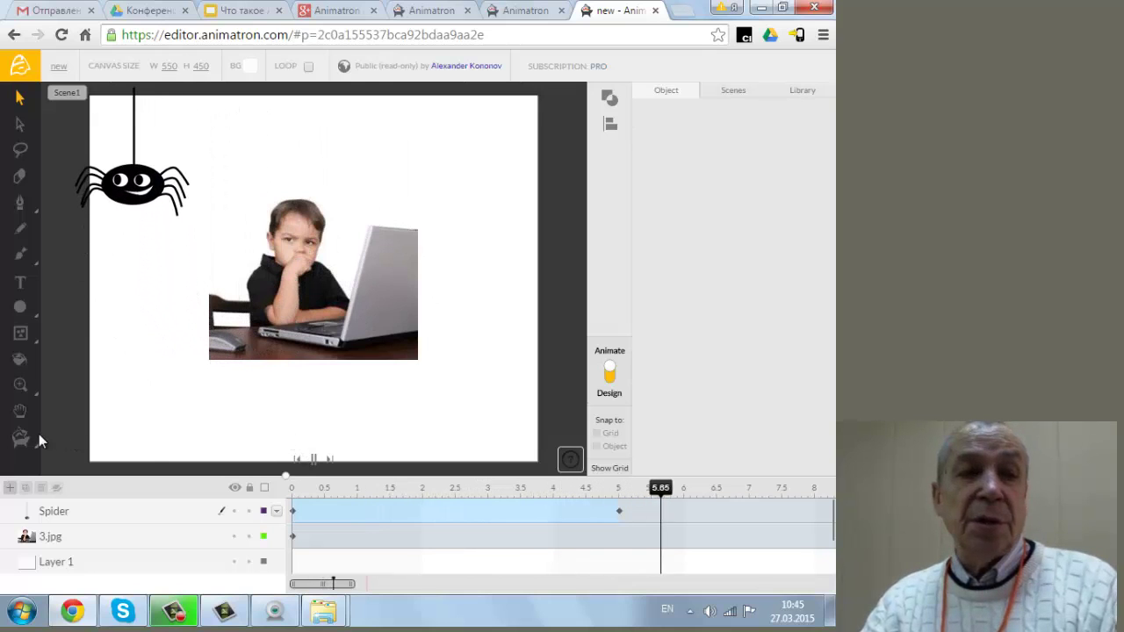
# Add a ready-made bat, about 179 by 97, in the upper right corner of the canvas.
pyautogui.moveTo(35, 440)
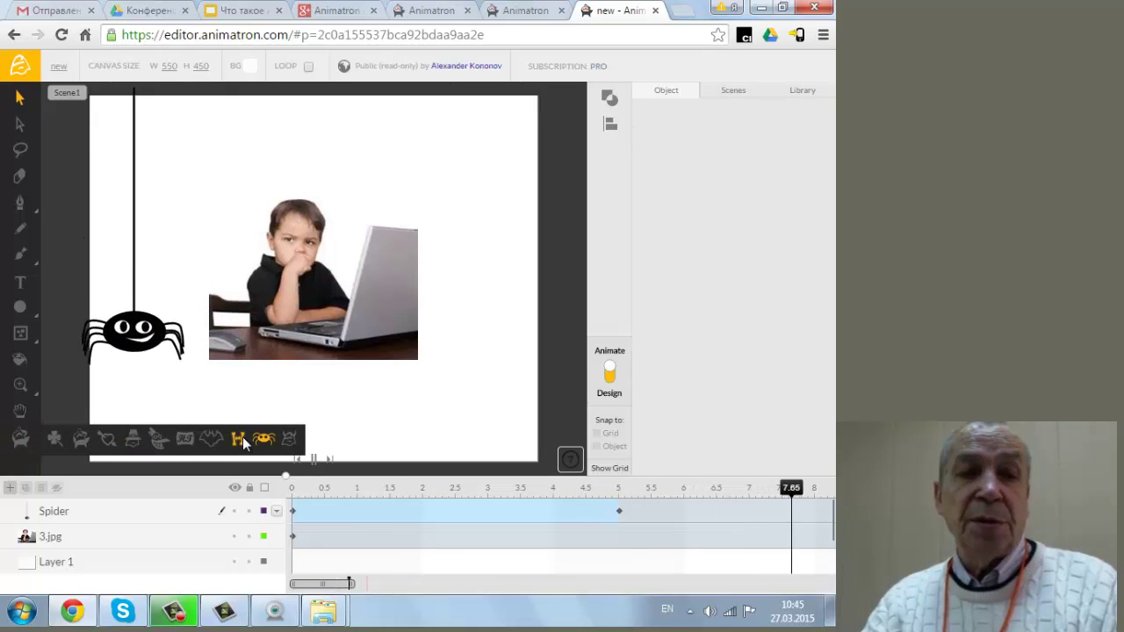
pyautogui.click(213, 441)
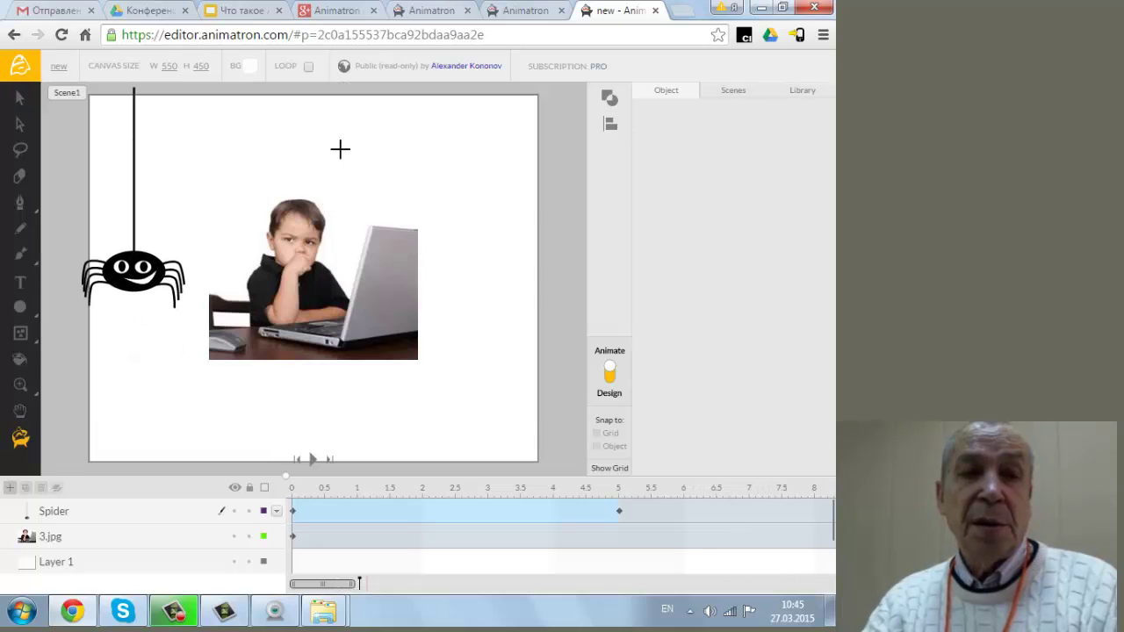
pyautogui.moveTo(411, 134); pyautogui.dragTo(484, 211)
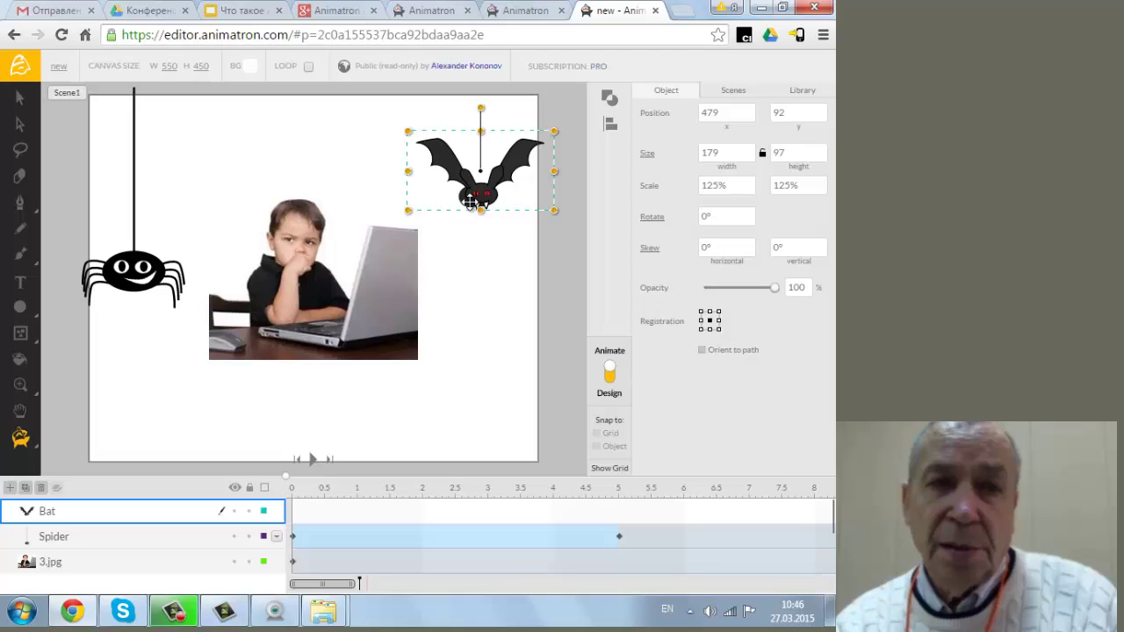
# Shift the start of the Bat layer to 0 s on the timeline.
pyautogui.click(559, 499)
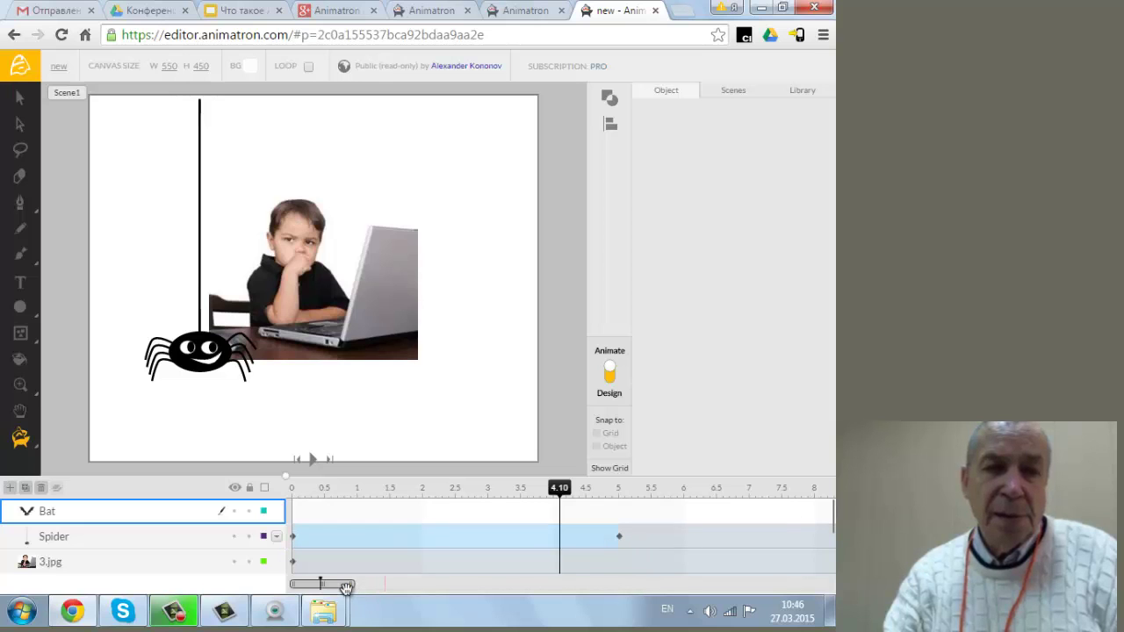
pyautogui.moveTo(354, 587); pyautogui.dragTo(386, 584)
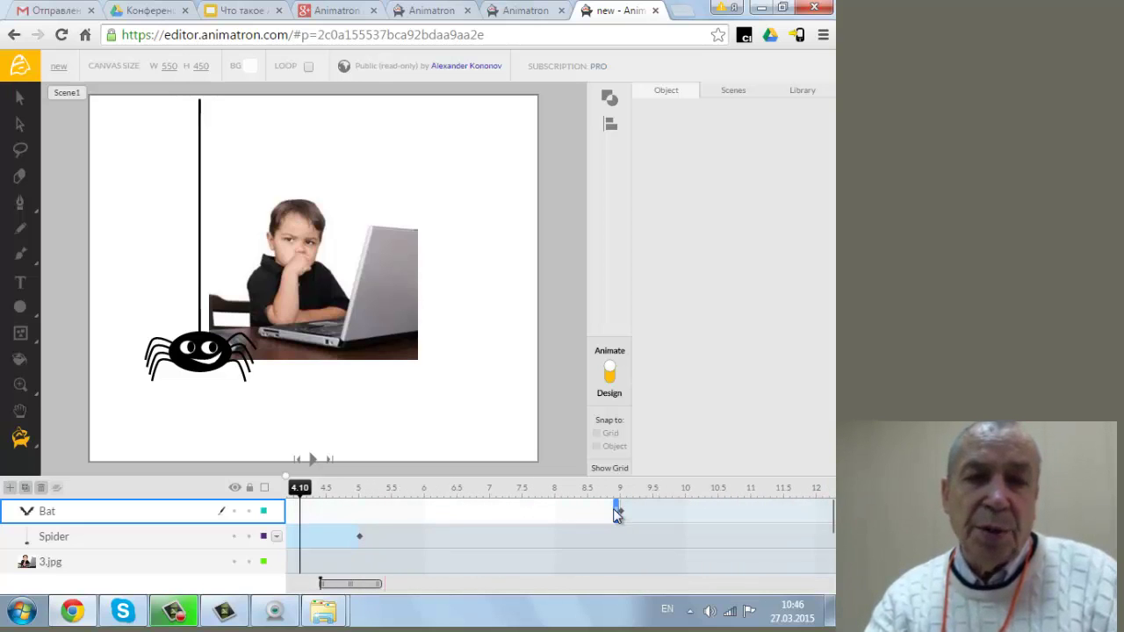
pyautogui.moveTo(613, 514); pyautogui.dragTo(173, 527)
# Animate the bat flying to the canvas's upper left, about x 63, y 114, at 4.10 s, and play the scene.
pyautogui.click(479, 200)
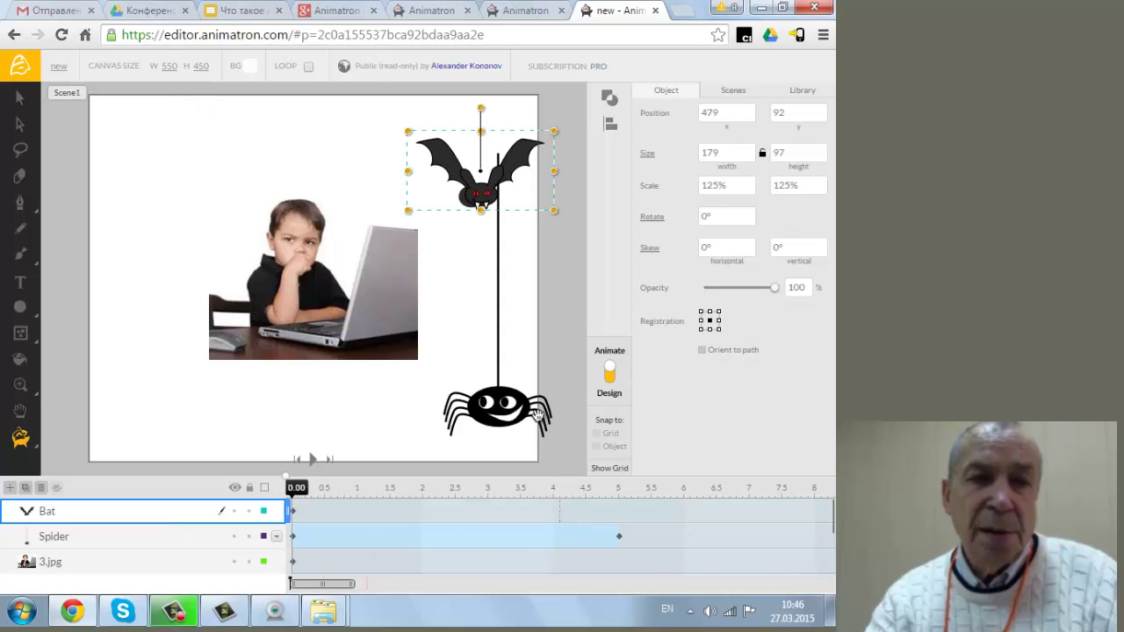
pyautogui.moveTo(480, 219); pyautogui.dragTo(129, 249)
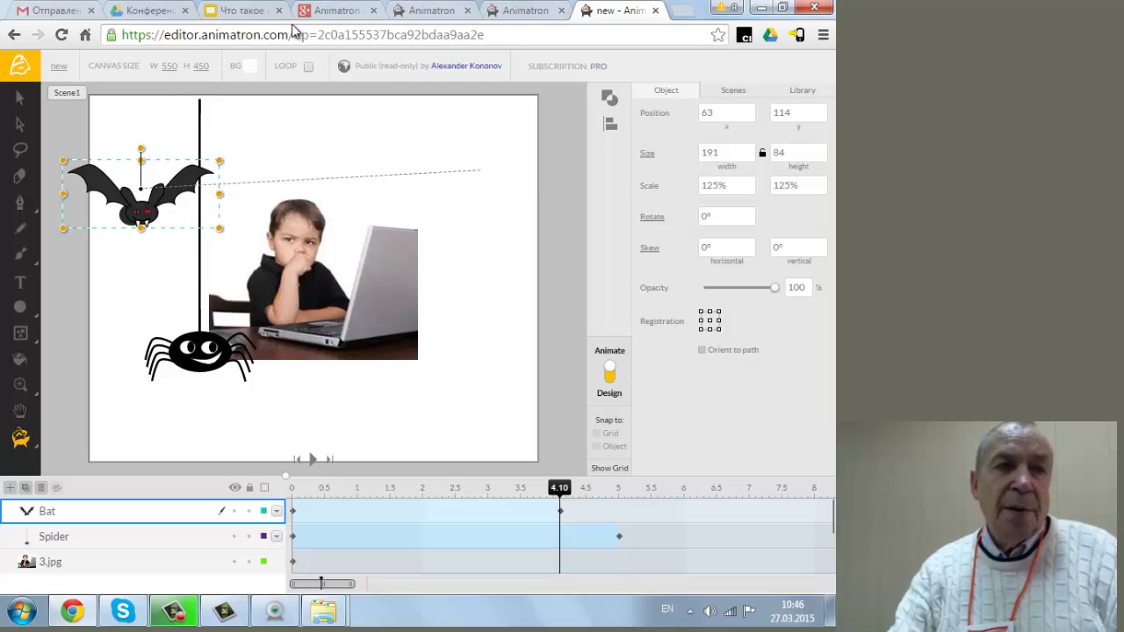
pyautogui.click(313, 457)
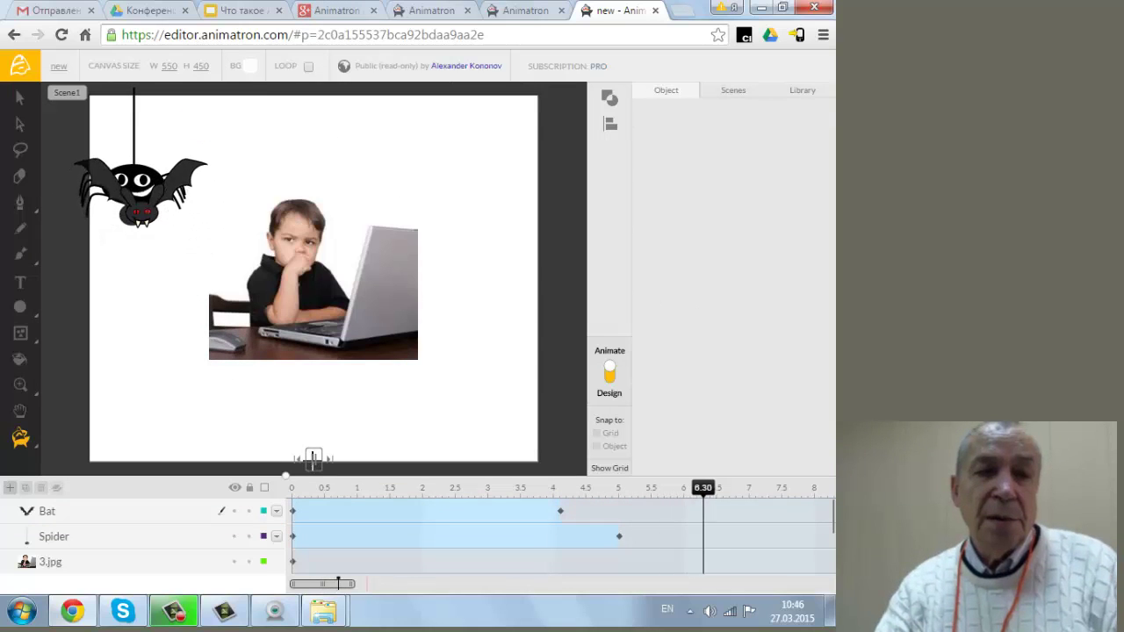
pyautogui.click(309, 460)
pyautogui.click(295, 485)
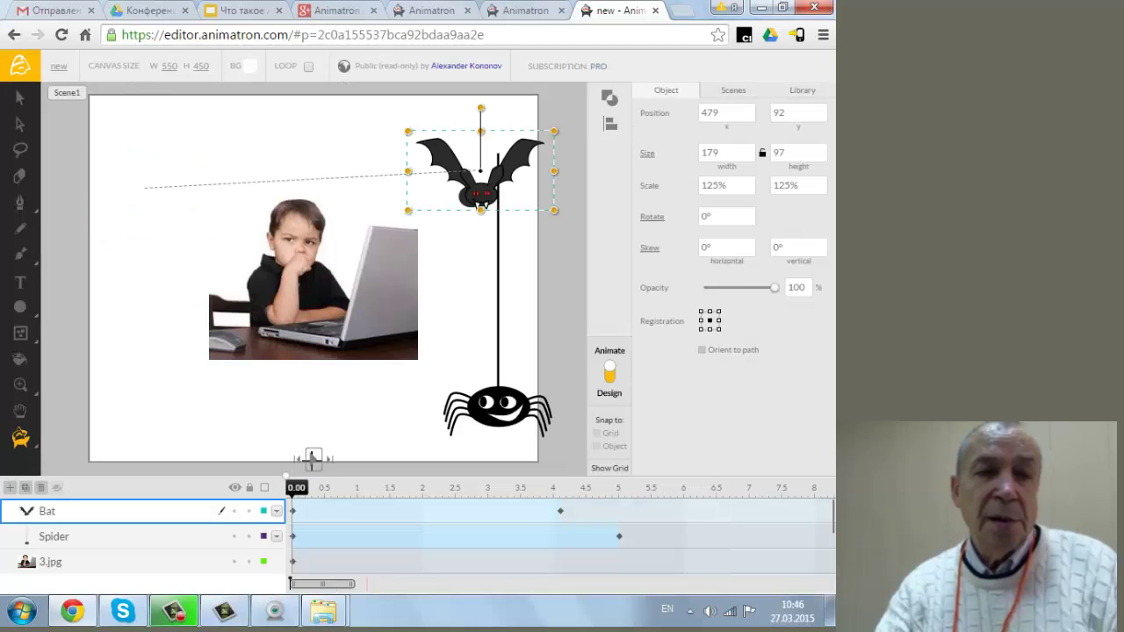
pyautogui.click(312, 457)
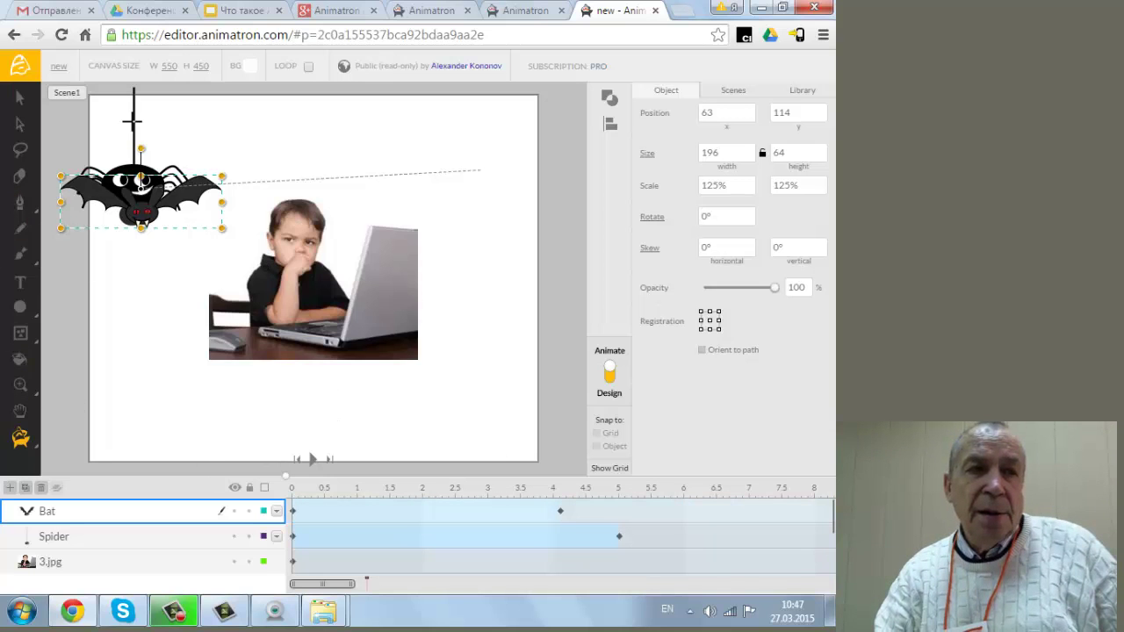
# Rotate the bat to 42° and draw a freehand looping pencil path, about 597 by 293, from below it across the photo.
pyautogui.moveTo(145, 150); pyautogui.dragTo(170, 158)
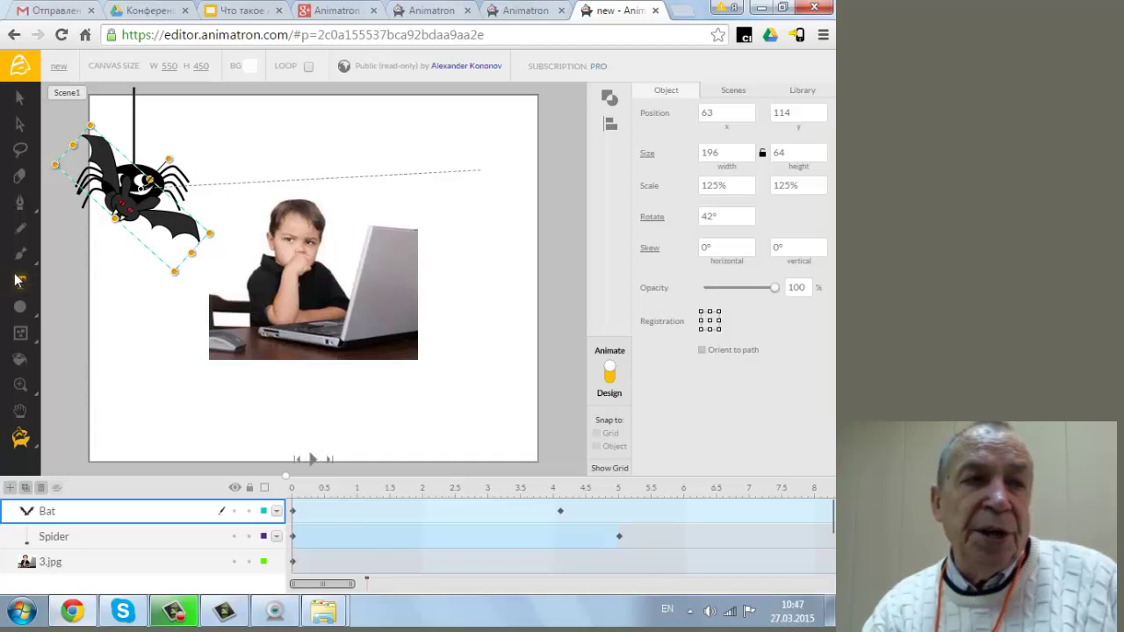
pyautogui.click(16, 236)
pyautogui.moveTo(105, 238)
pyautogui.mouseDown()
pyautogui.moveTo(224, 351)
pyautogui.moveTo(333, 276)
pyautogui.moveTo(230, 273)
pyautogui.moveTo(343, 393)
pyautogui.moveTo(595, 249)
pyautogui.moveTo(504, 165)
pyautogui.moveTo(437, 223)
pyautogui.mouseUp()
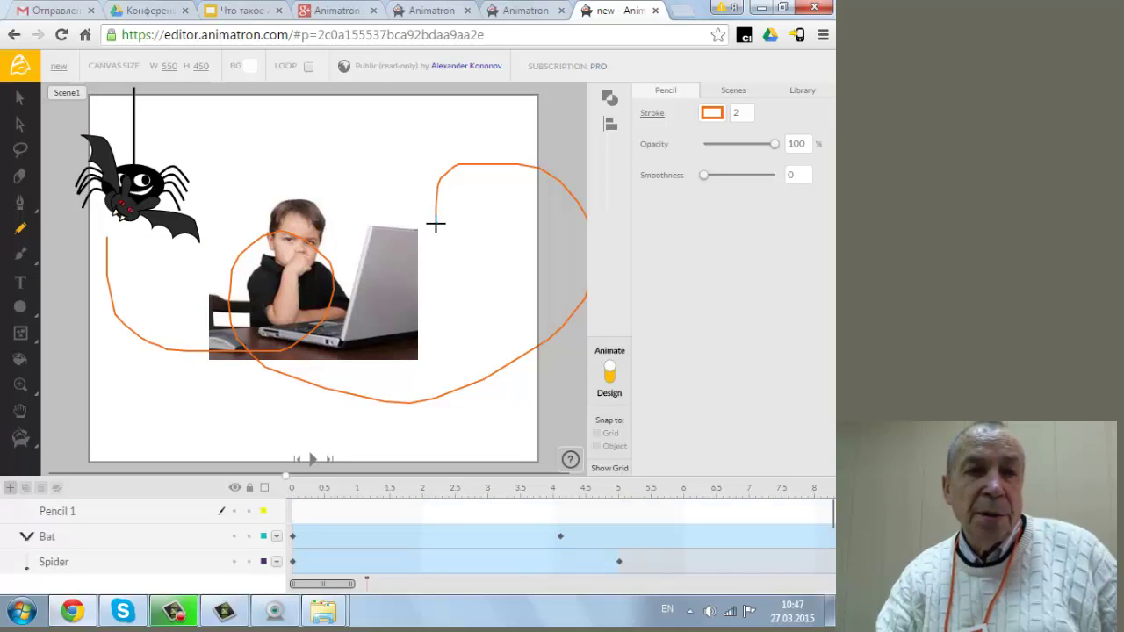
# Copy the orange pencil path, snap the spider's motion to it, and play the scene from the start.
pyautogui.click(21, 98)
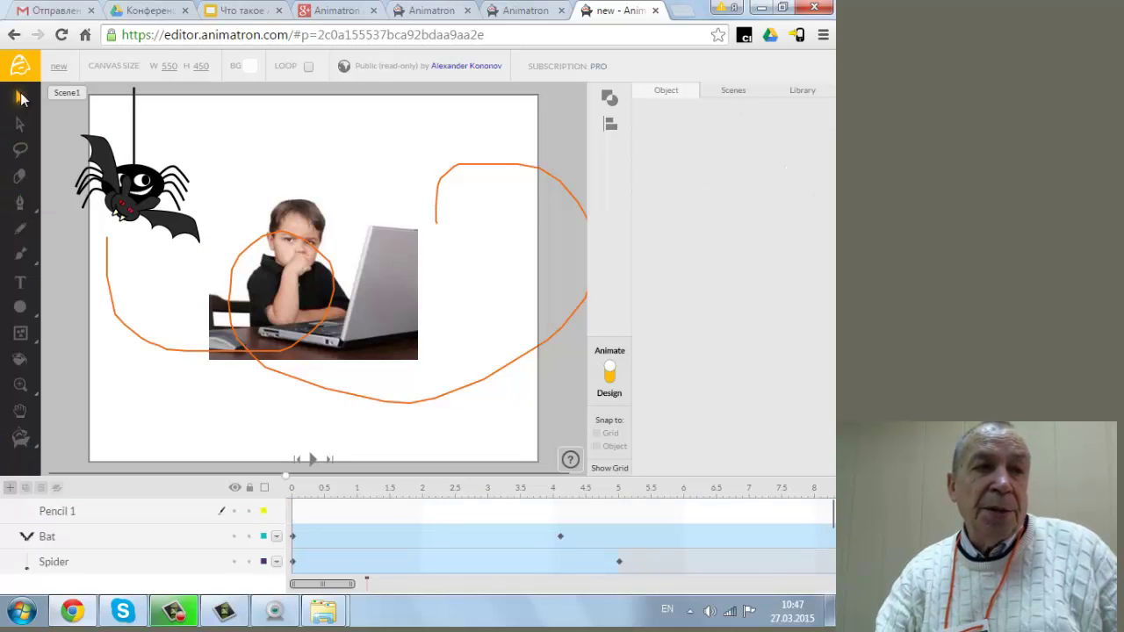
pyautogui.rightClick(547, 175)
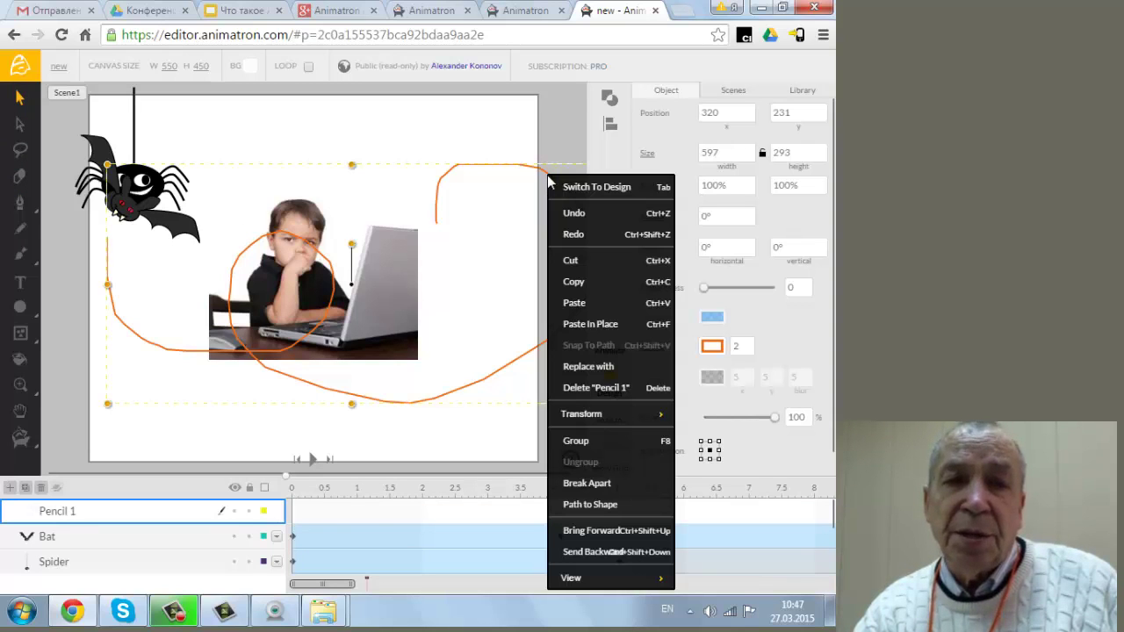
pyautogui.click(572, 282)
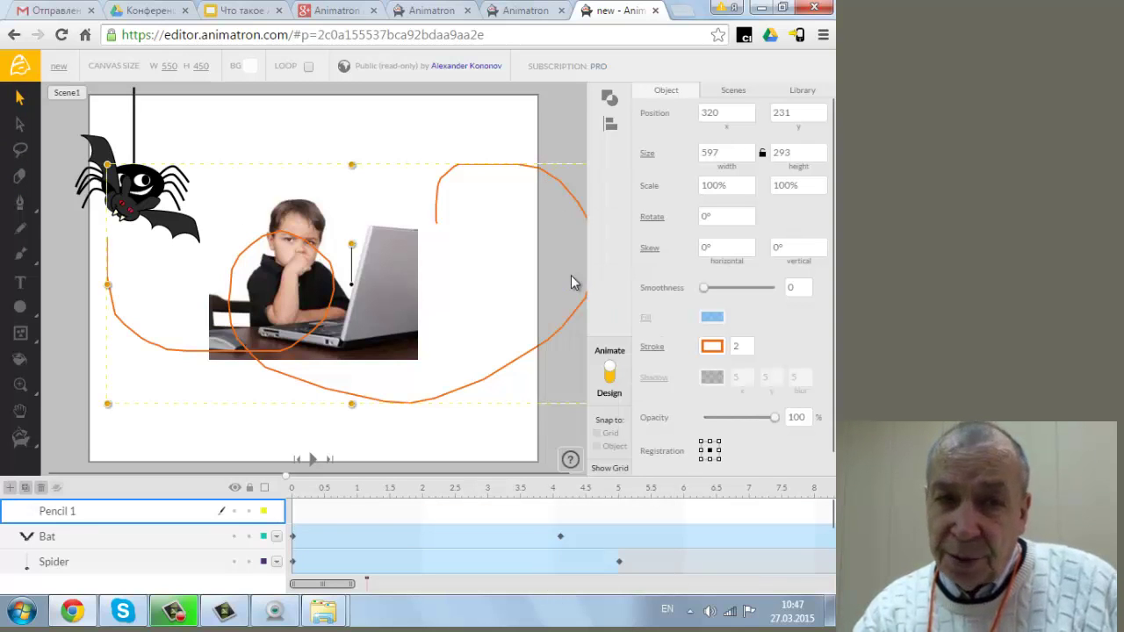
pyautogui.click(162, 192)
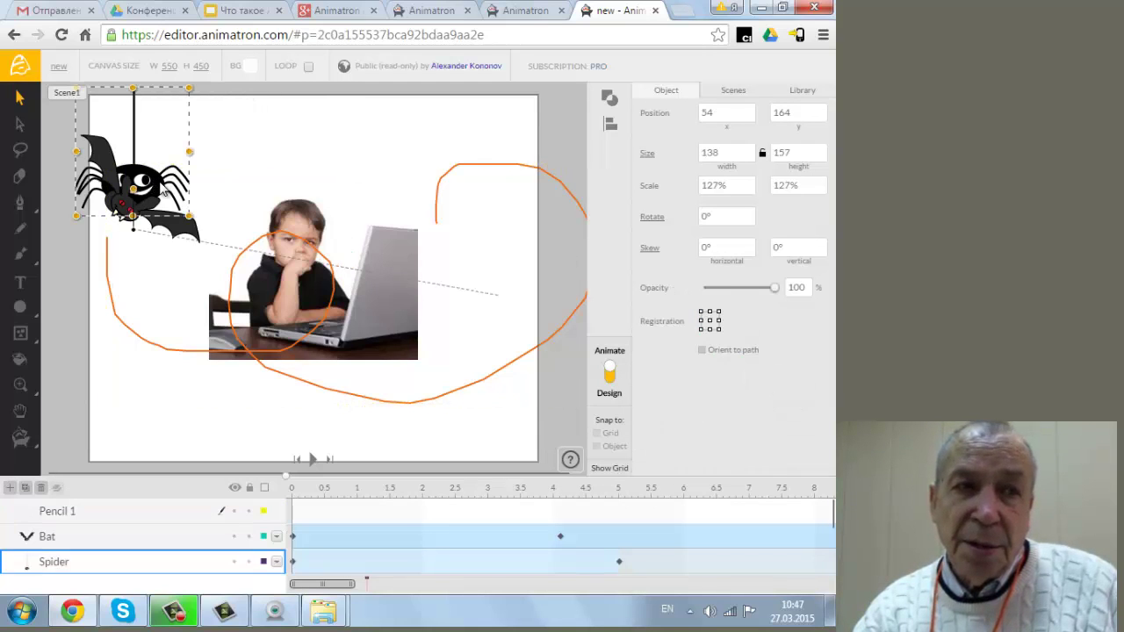
pyautogui.rightClick(162, 192)
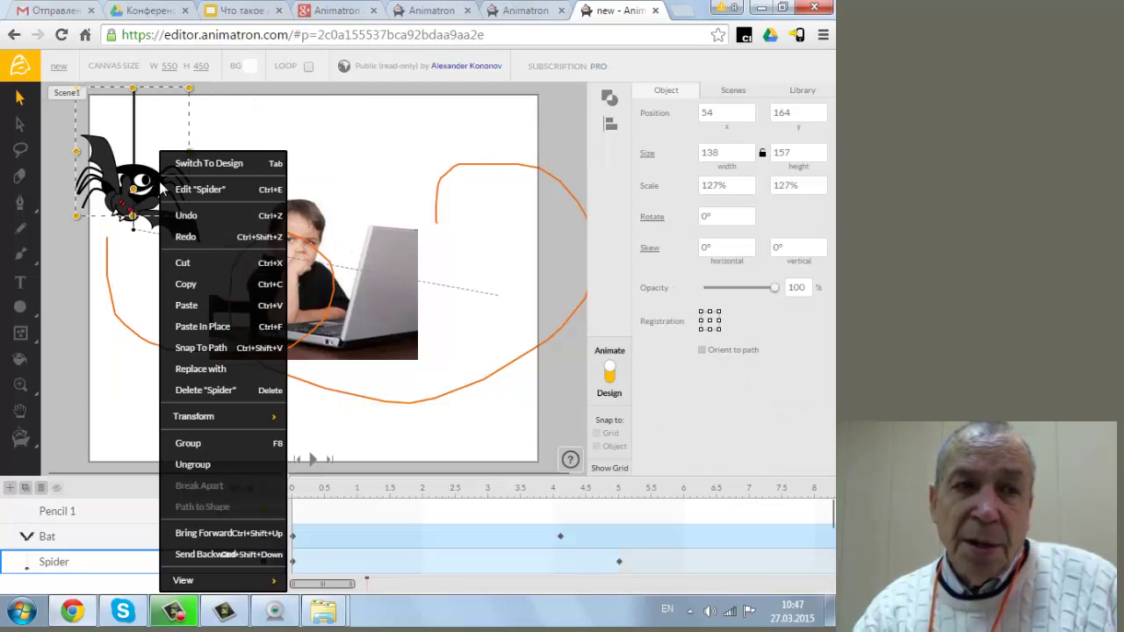
pyautogui.click(201, 349)
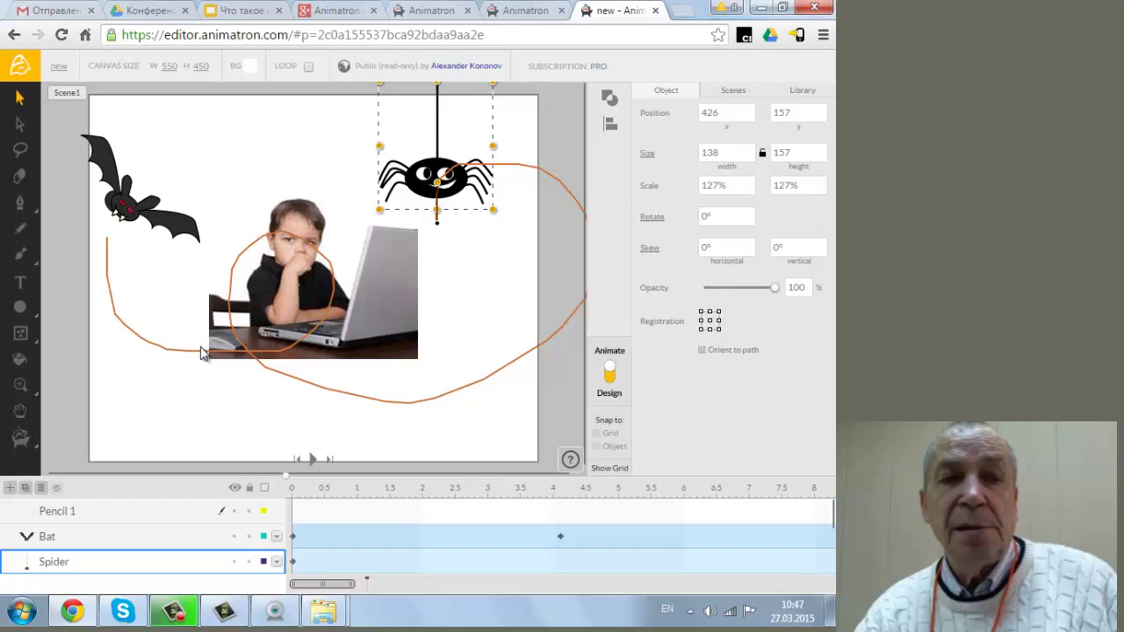
pyautogui.click(297, 461)
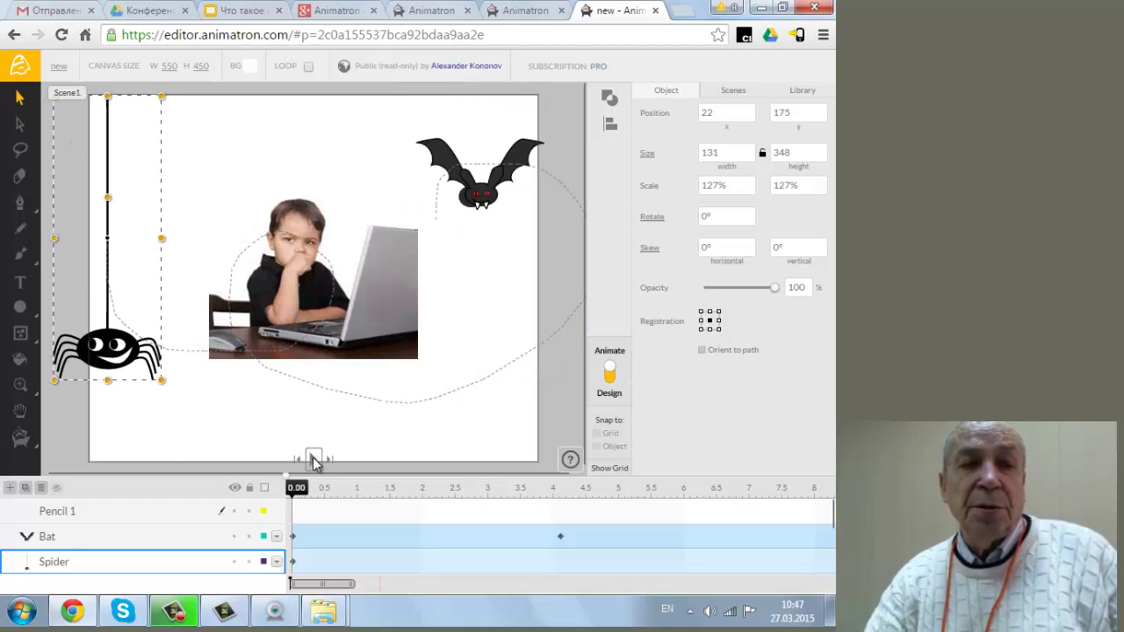
pyautogui.click(313, 461)
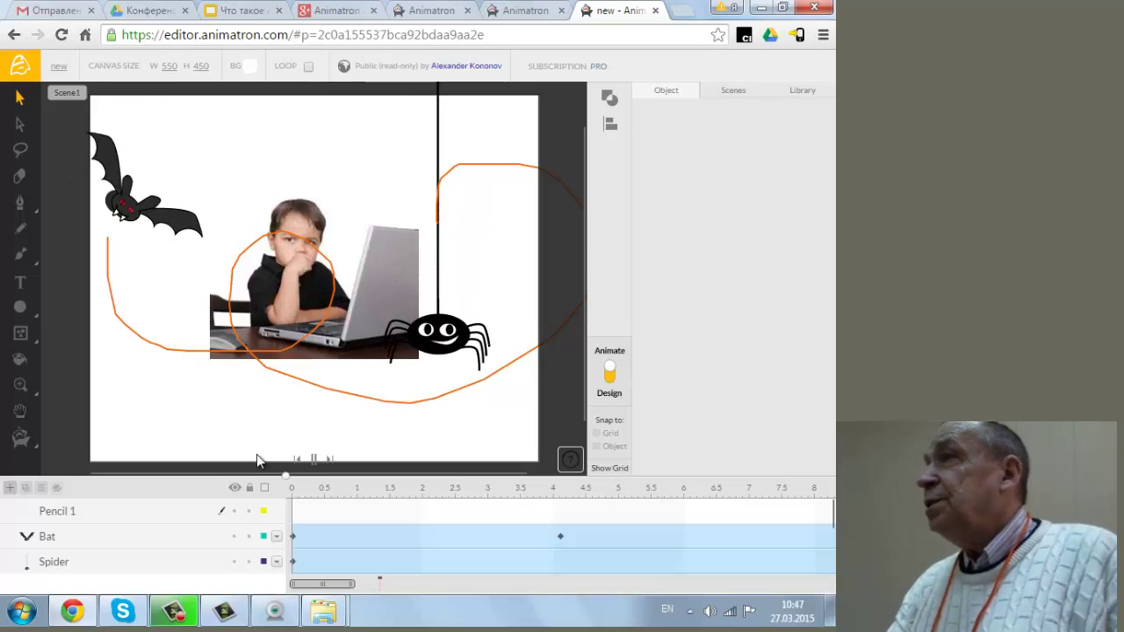
pyautogui.press('space')
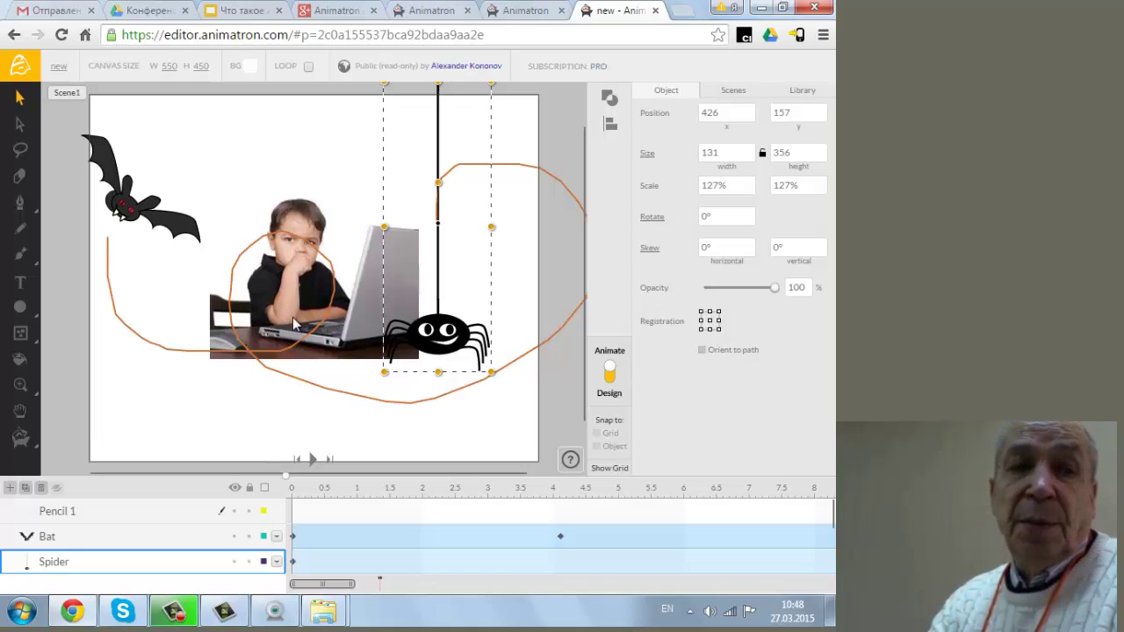
# Fade the photo of the boy to 0% opacity at 3.60 s and play the scene from the start.
pyautogui.click(293, 279)
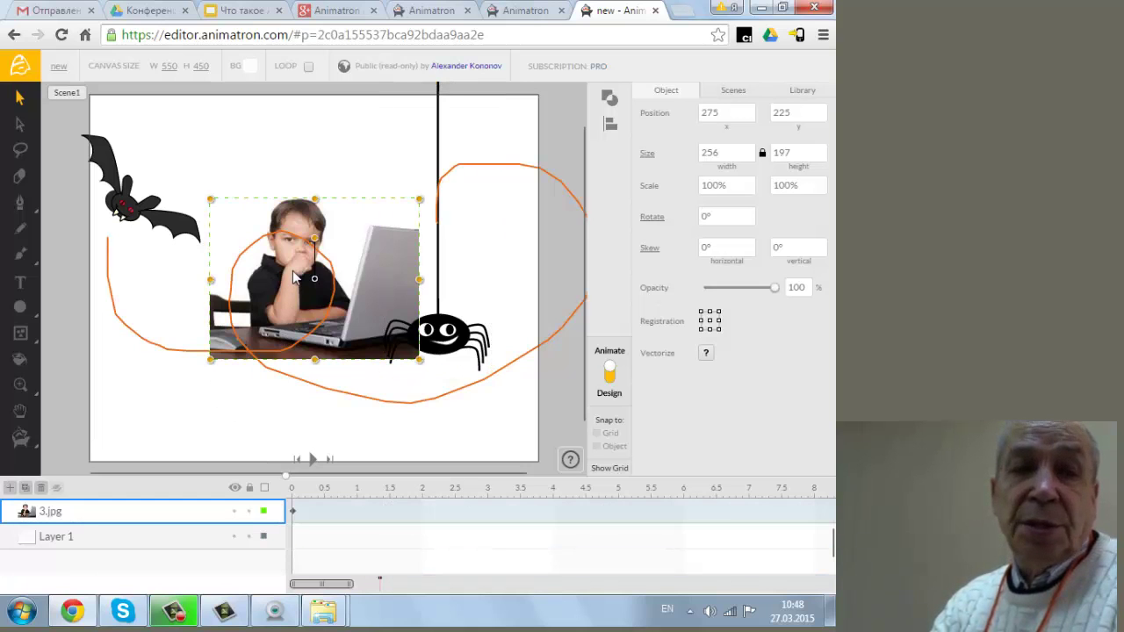
pyautogui.click(528, 492)
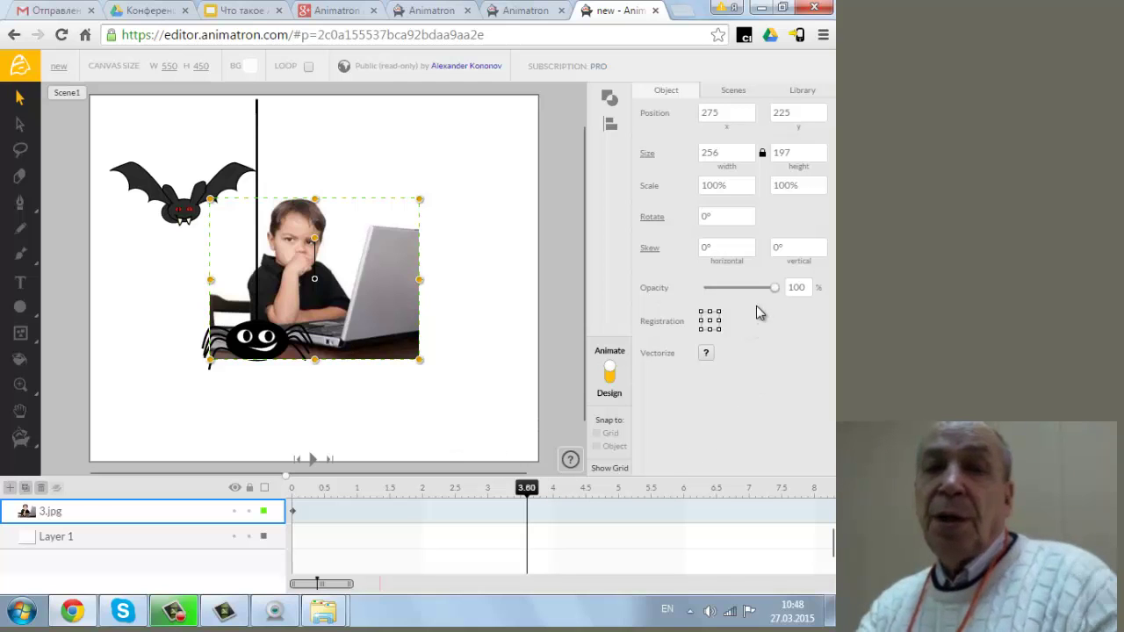
pyautogui.moveTo(781, 291); pyautogui.dragTo(698, 293)
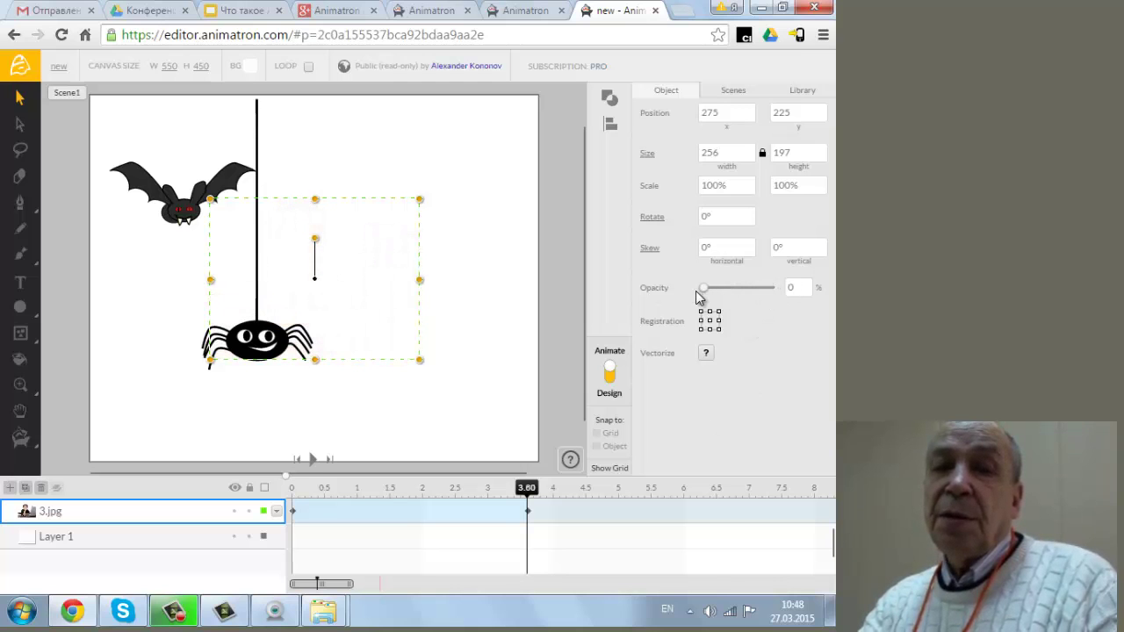
pyautogui.click(298, 460)
pyautogui.click(314, 459)
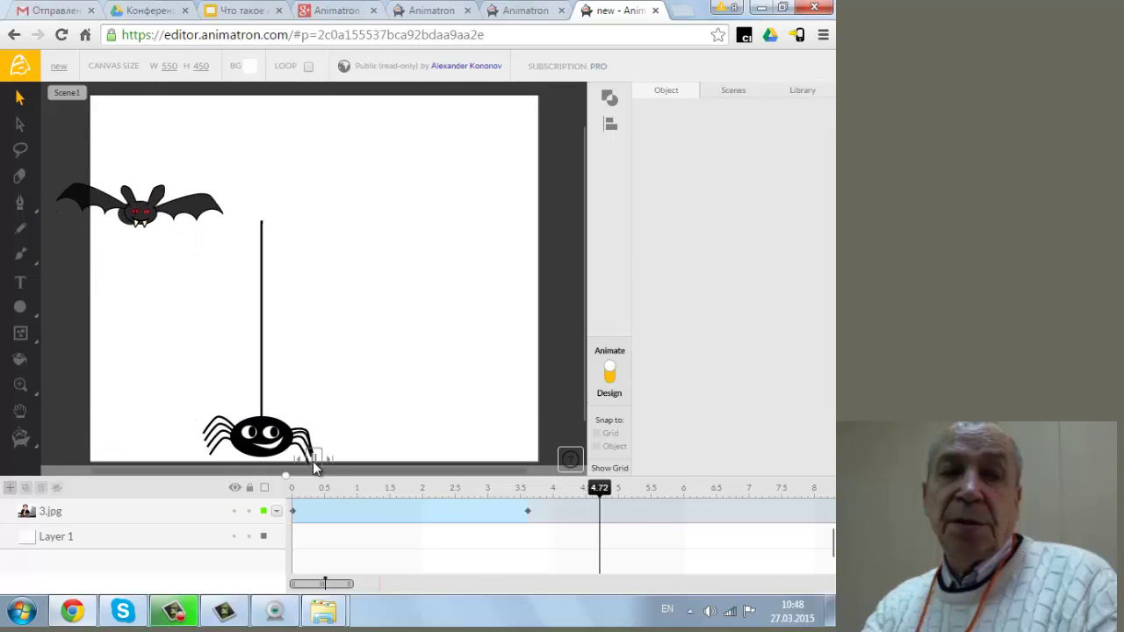
pyautogui.click(313, 458)
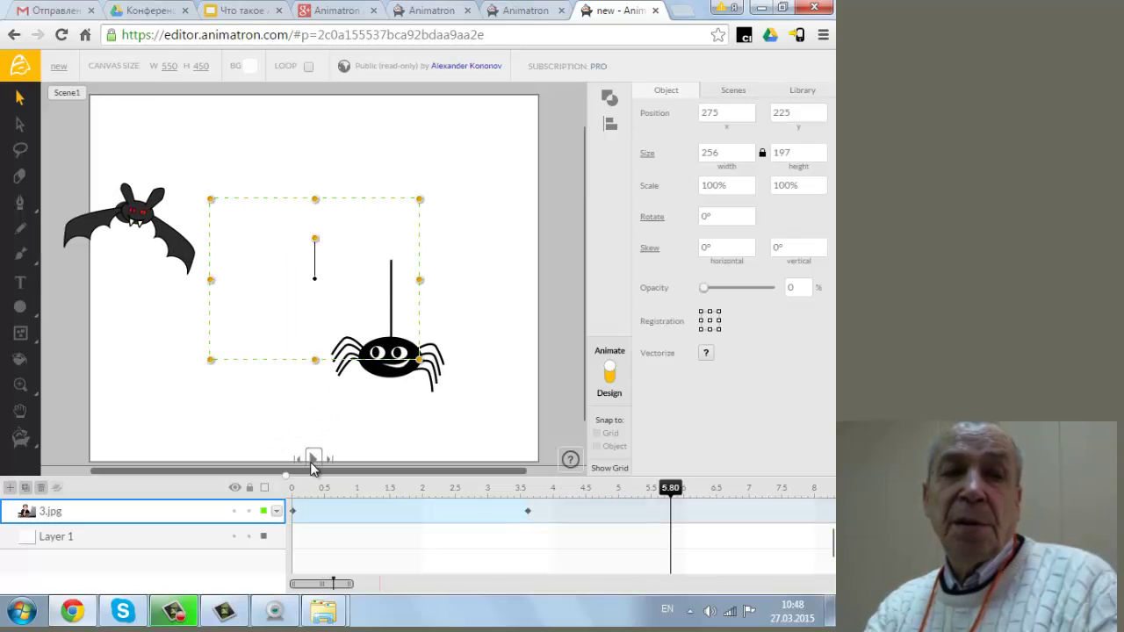
# Add the ready-made Animatrosha character, about 100 by 121, in the canvas's upper right at 5.80 s and play the scene.
pyautogui.click(21, 437)
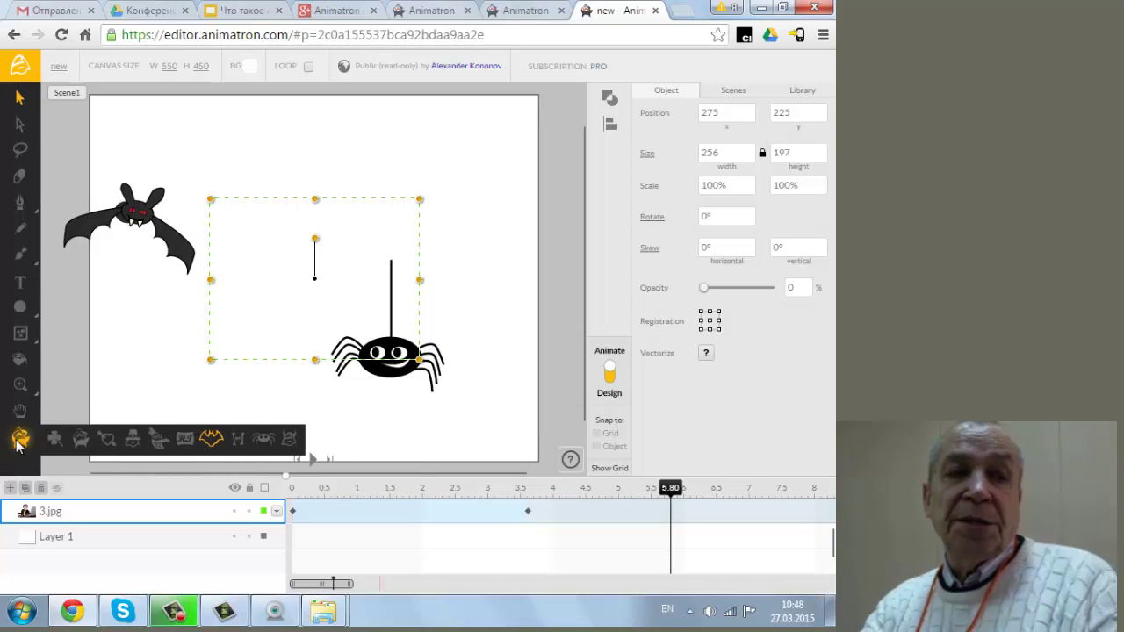
pyautogui.click(81, 438)
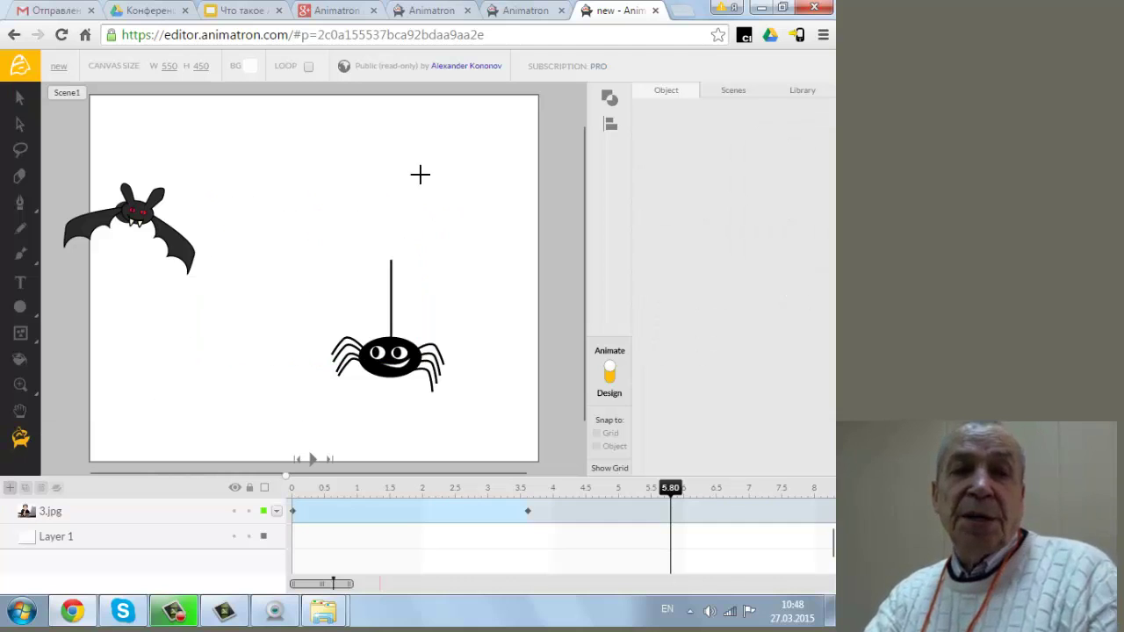
pyautogui.moveTo(420, 174)
pyautogui.mouseDown()
pyautogui.moveTo(456, 238)
pyautogui.moveTo(499, 270)
pyautogui.mouseUp()
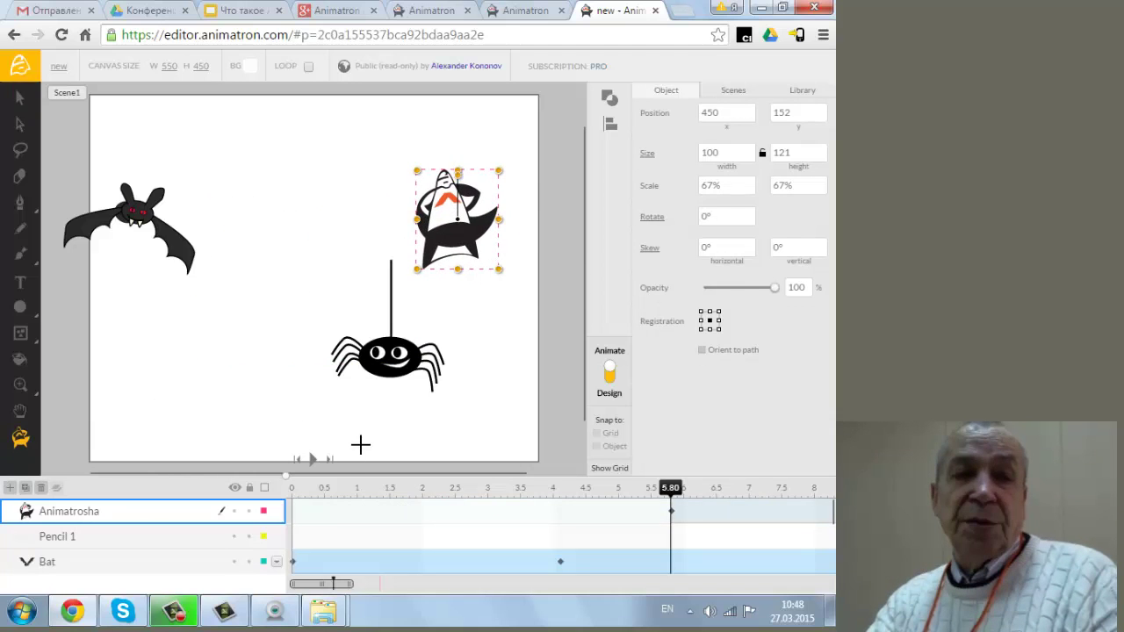
pyautogui.click(313, 457)
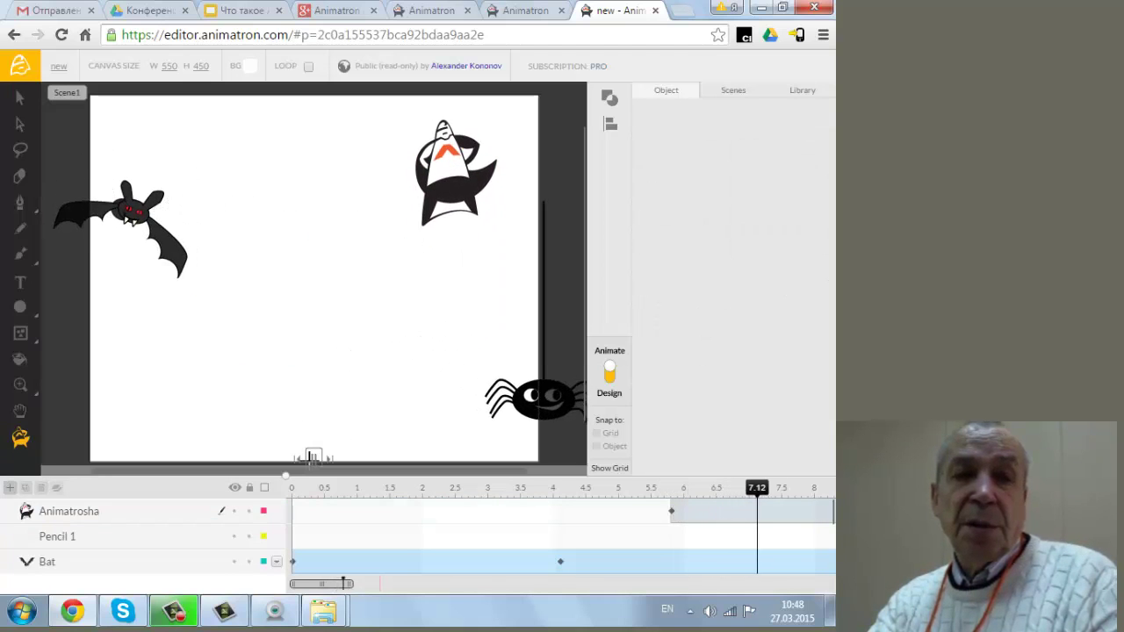
# Add a blue standing man clip-art figure, about 73 by 191, at the top of the canvas between the bat and Animatrosha.
pyautogui.click(21, 438)
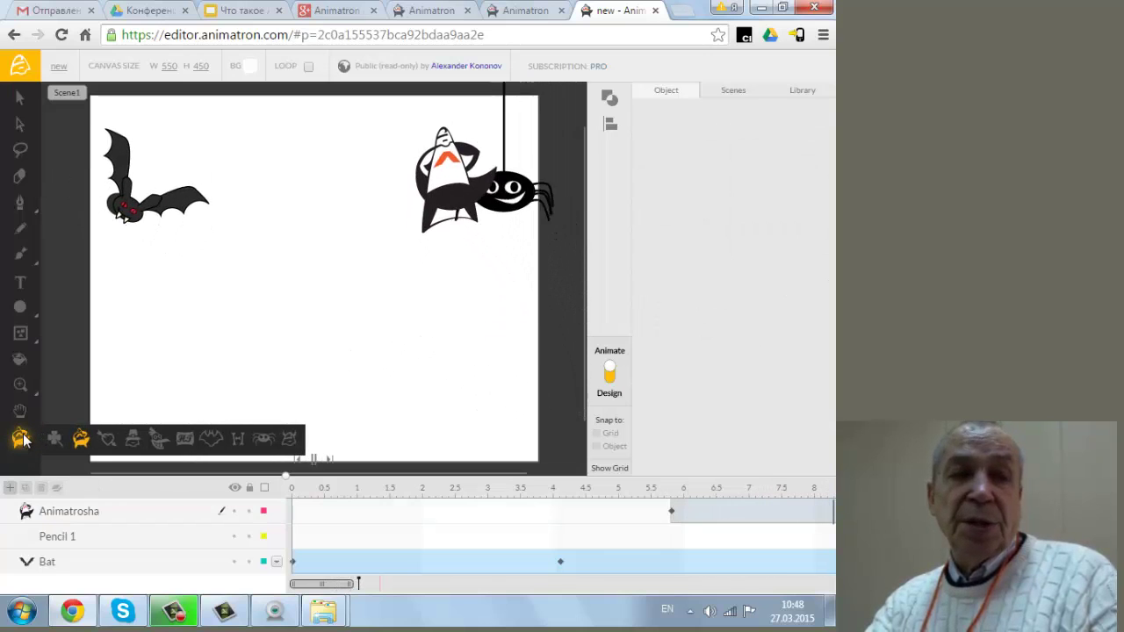
pyautogui.click(20, 334)
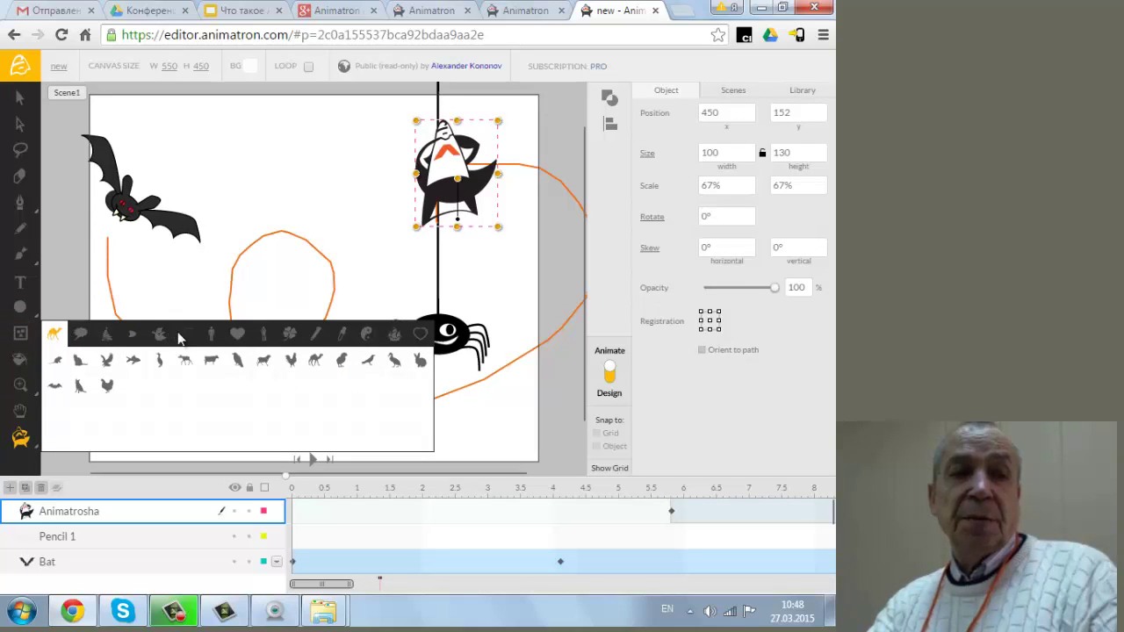
pyautogui.click(211, 335)
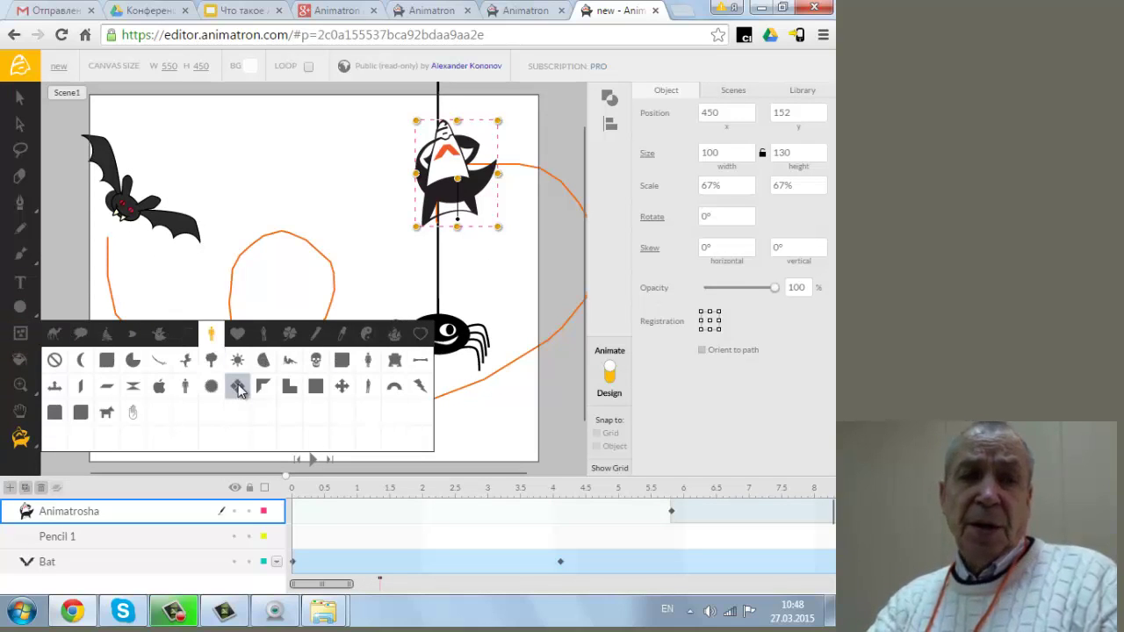
pyautogui.click(184, 387)
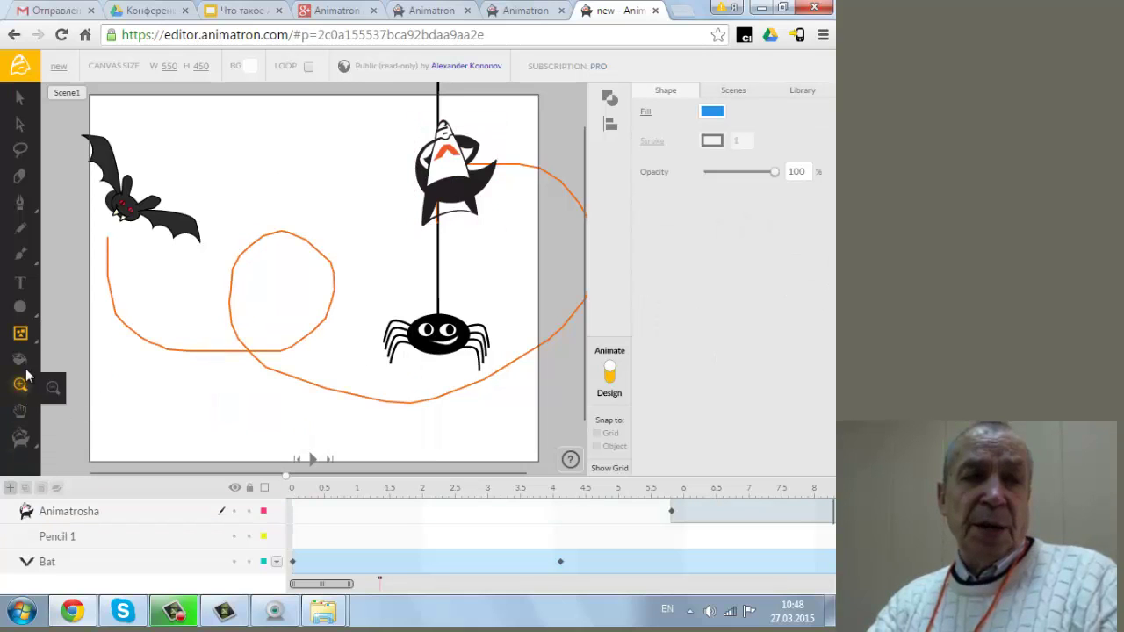
pyautogui.moveTo(254, 92)
pyautogui.mouseDown()
pyautogui.moveTo(328, 235)
pyautogui.moveTo(318, 250)
pyautogui.mouseUp()
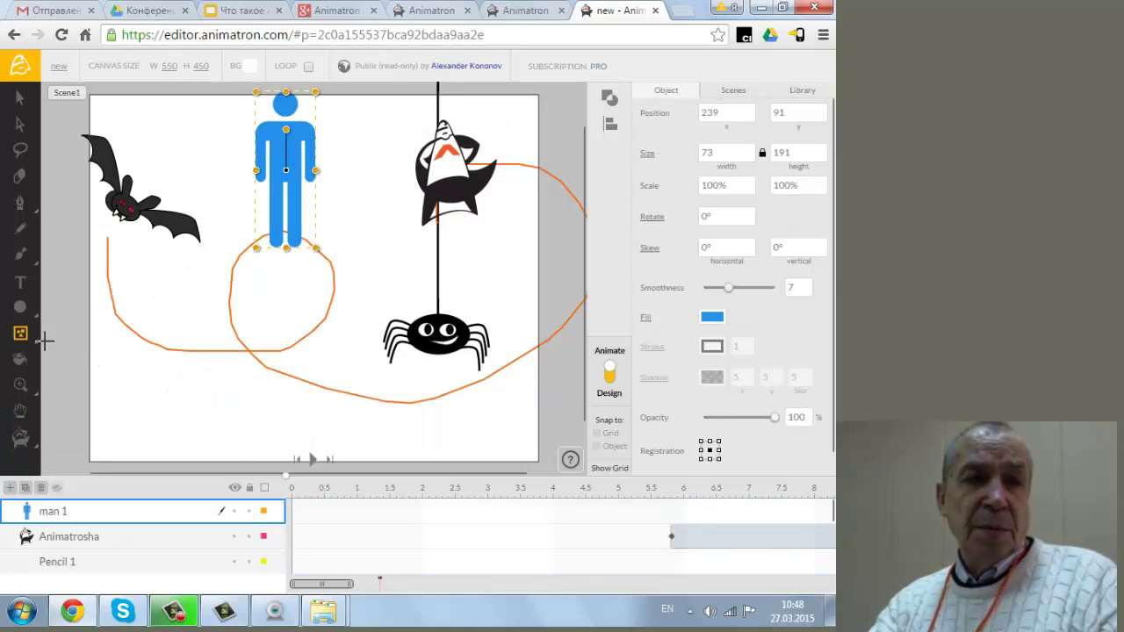
# Add a blue apple logo clip-art shape, about 115 by 141, and move it to the canvas's lower left, about x 102, y 325.
pyautogui.click(20, 333)
pyautogui.click(159, 387)
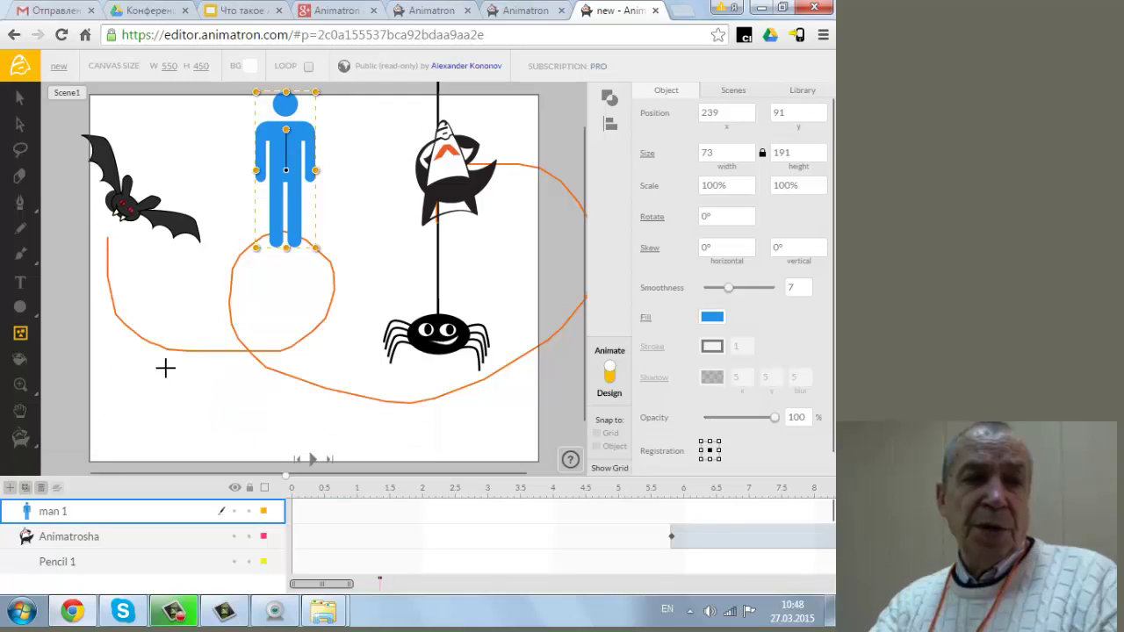
pyautogui.moveTo(185, 158); pyautogui.dragTo(280, 297)
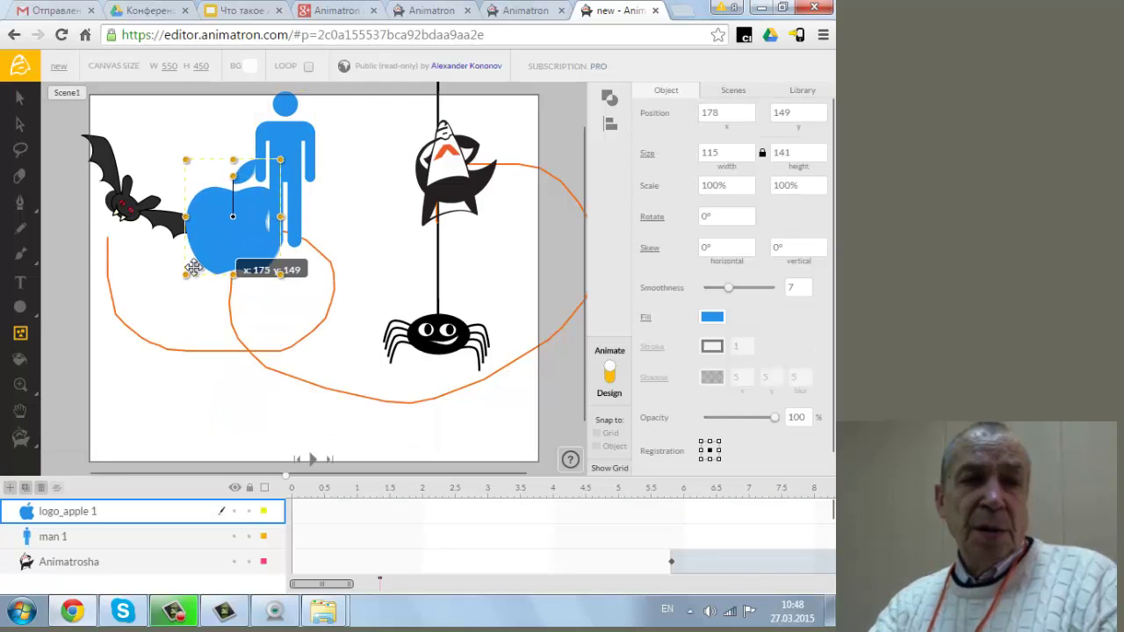
pyautogui.moveTo(239, 248); pyautogui.dragTo(183, 393)
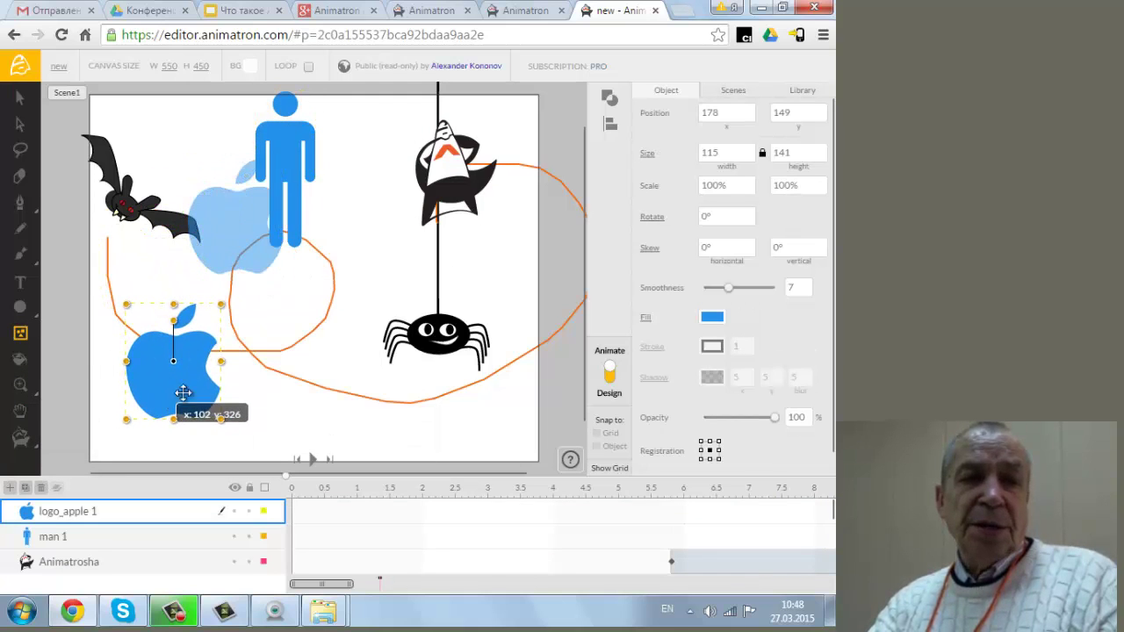
# Shift the start of the logo_apple 1 layer to 0 s on the timeline and deselect the apple.
pyautogui.click(359, 500)
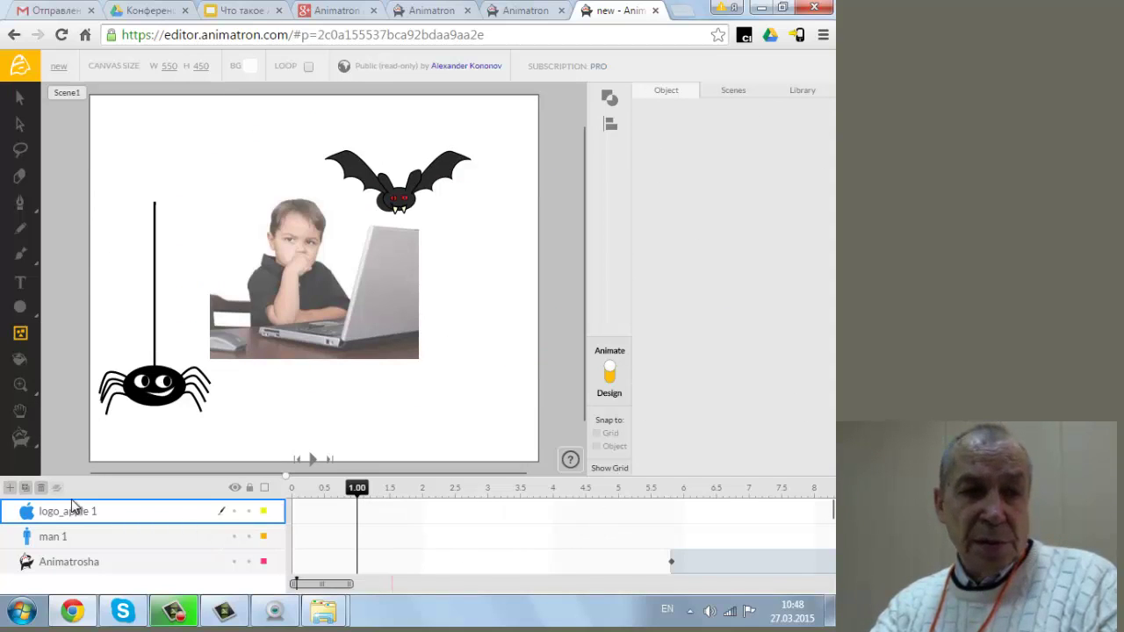
pyautogui.moveTo(333, 587); pyautogui.dragTo(407, 589)
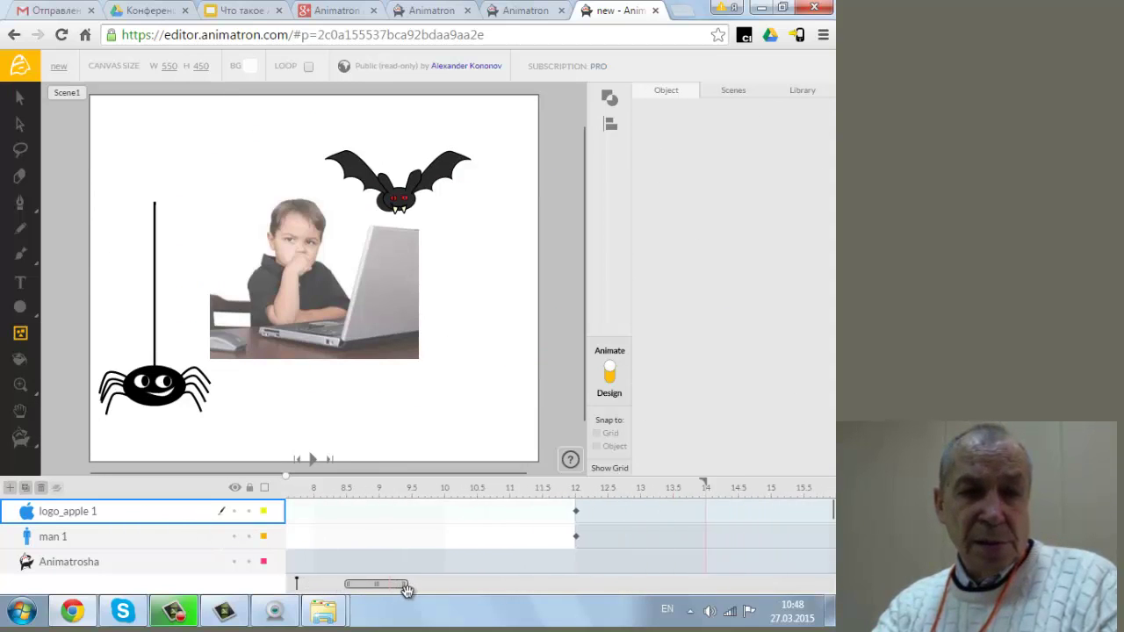
pyautogui.moveTo(511, 518); pyautogui.dragTo(224, 513)
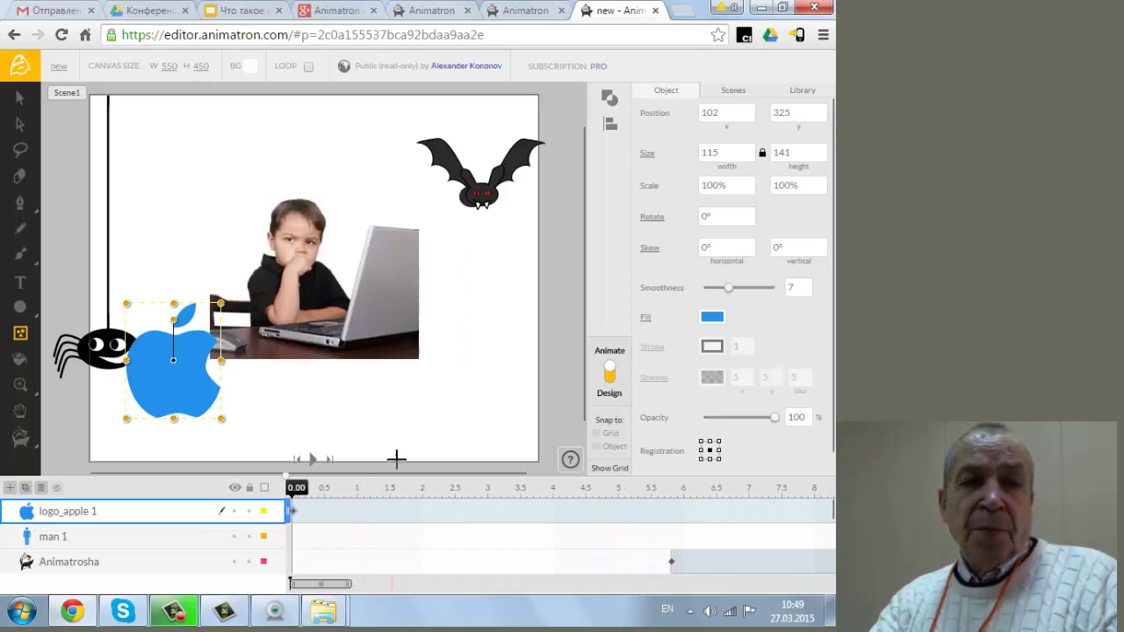
pyautogui.click(571, 397)
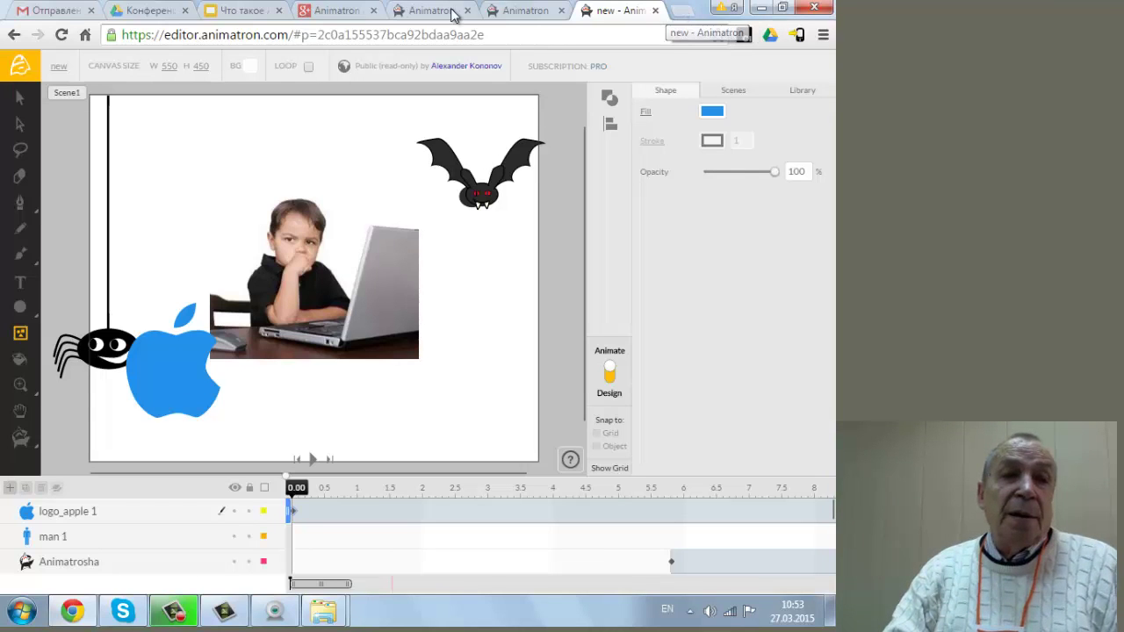
# Switch to Google Drive, open the physics (Физика) spreadsheet in the Animatron folder, and examine its list of example projects.
pyautogui.click(153, 11)
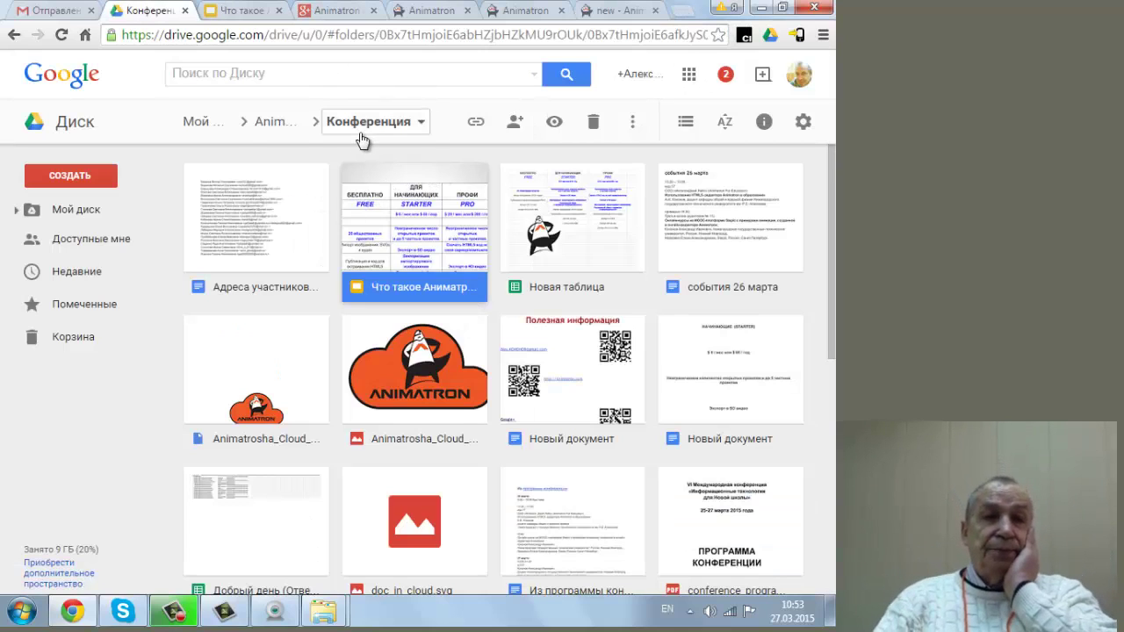
pyautogui.click(273, 124)
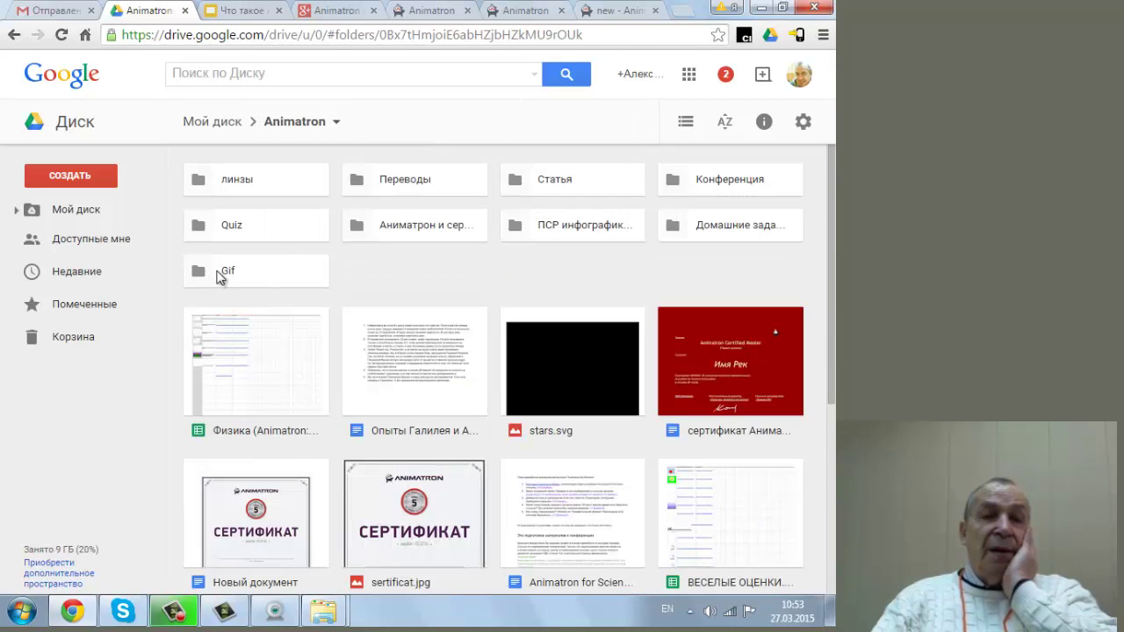
pyautogui.doubleClick(233, 351)
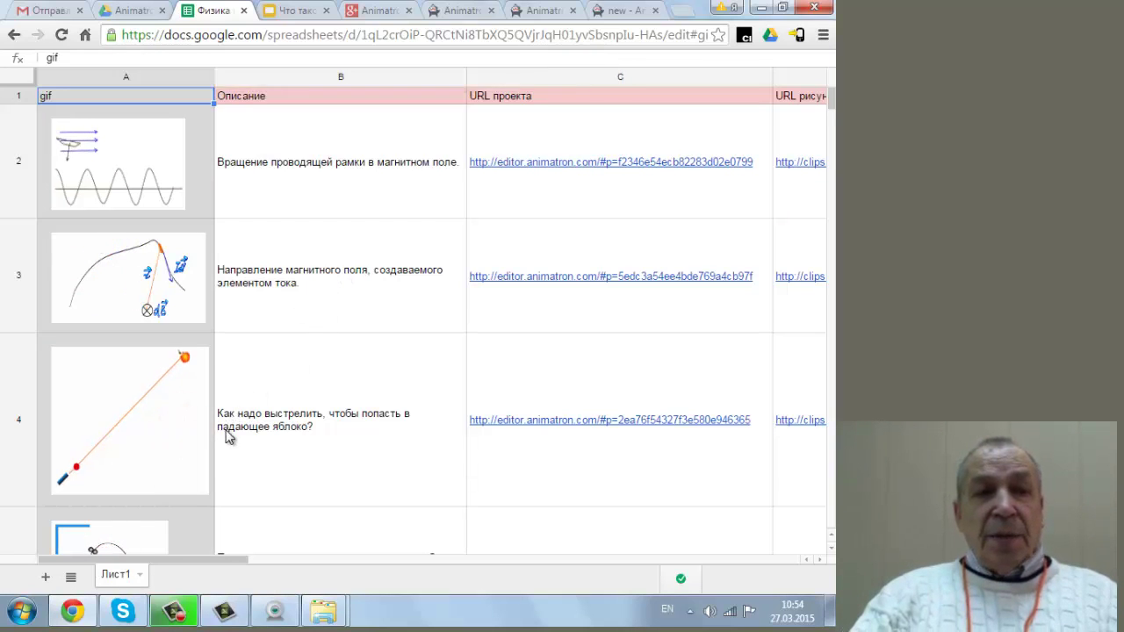
pyautogui.scroll(-5, 250, 439)
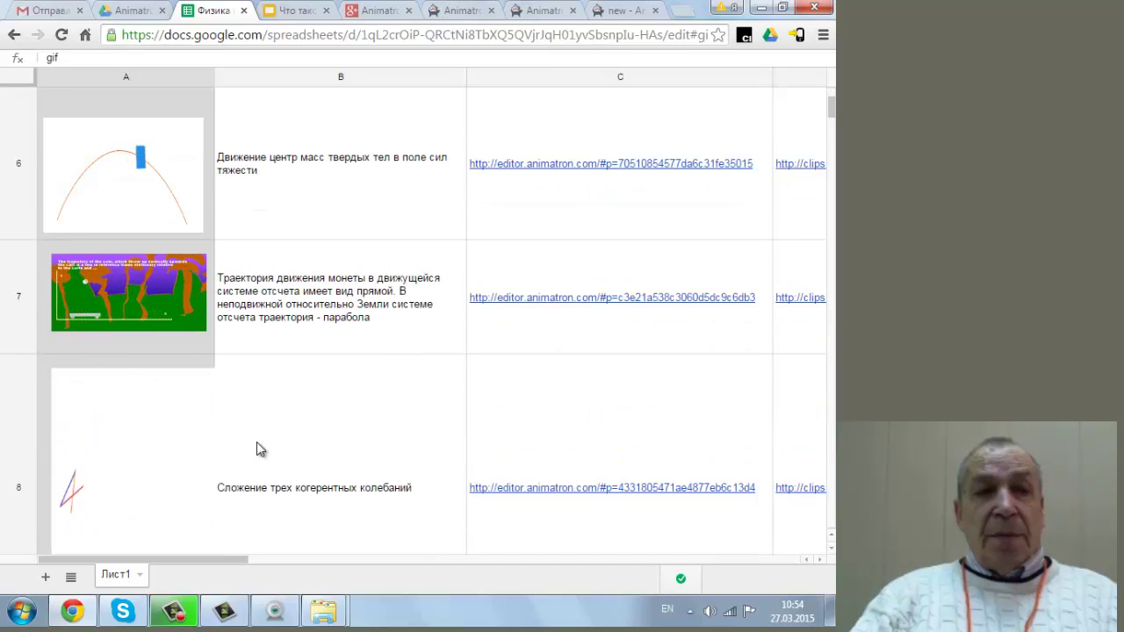